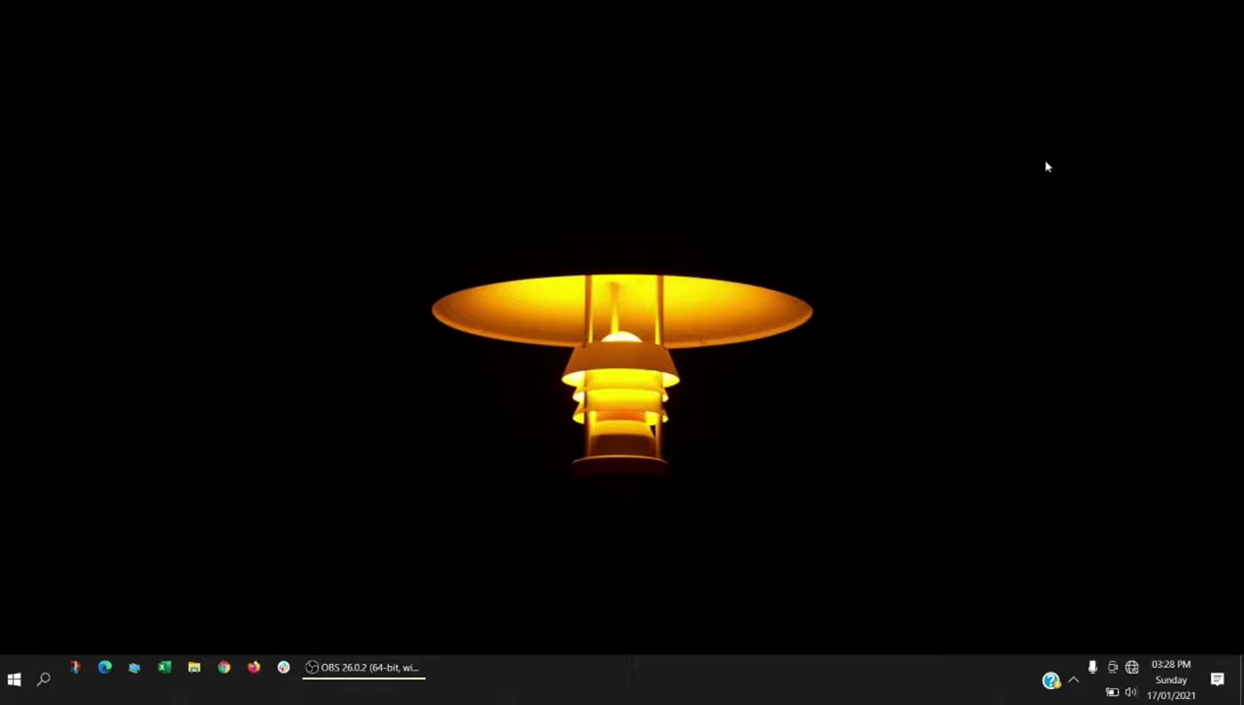
- Connect the PC to the TP-LINK_79751C Wi-Fi network using its security key
{"action": "left_click", "coordinate": [1131, 668]}
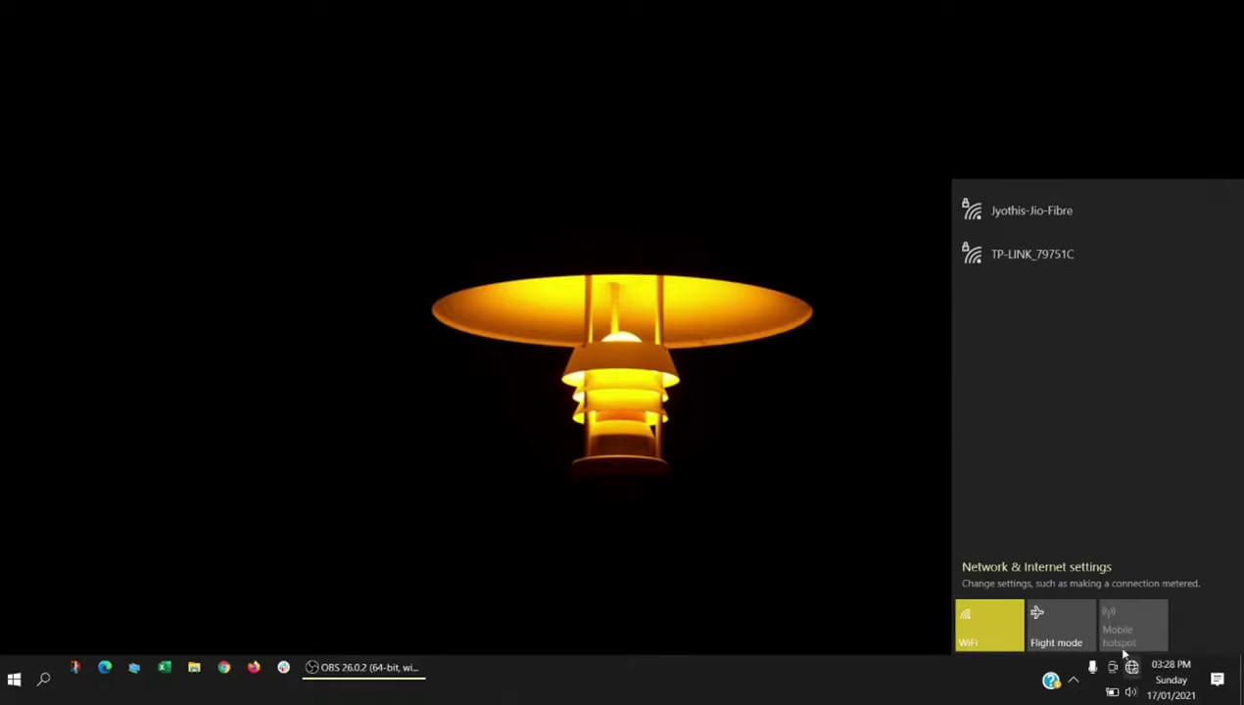
{"action": "left_click", "coordinate": [1081, 258]}
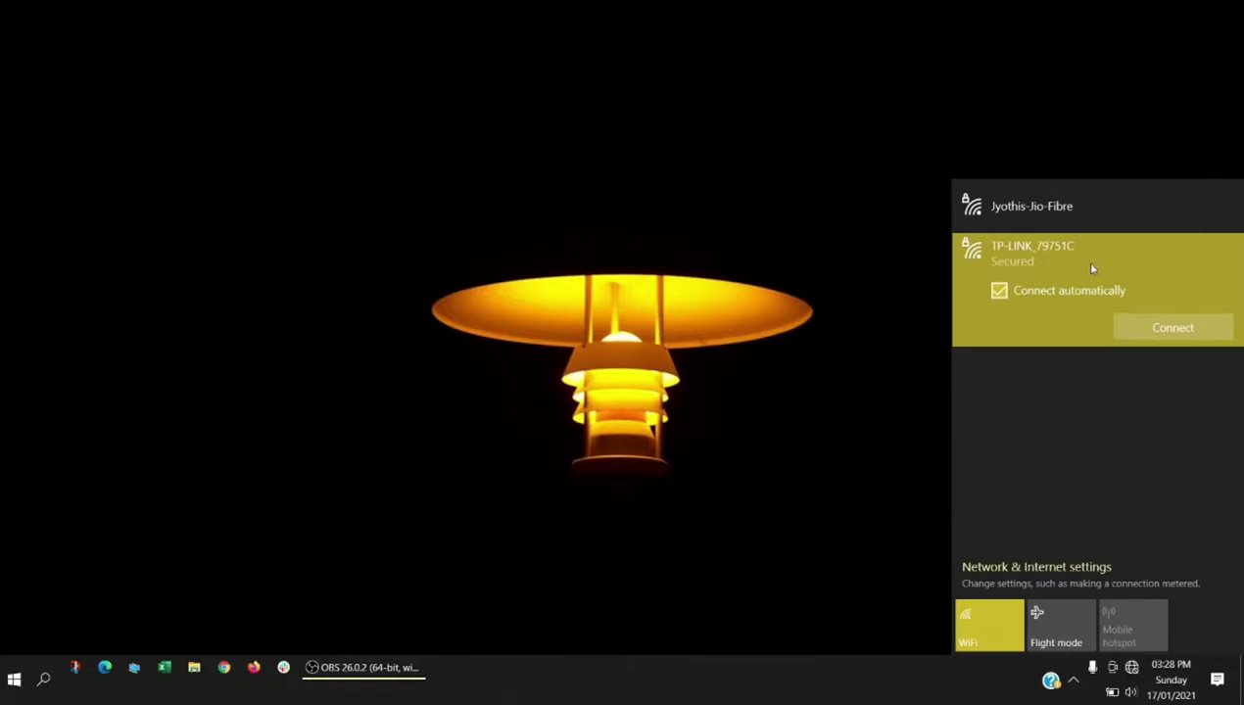
{"action": "left_click", "coordinate": [1141, 323]}
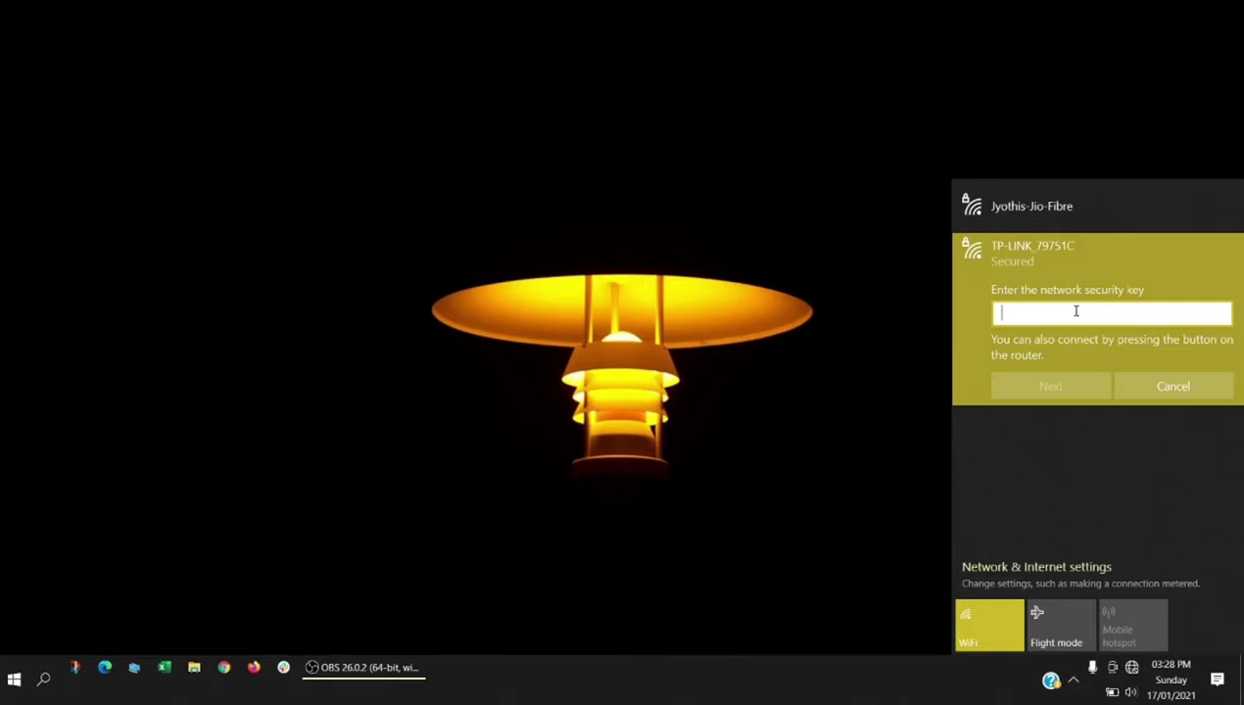
{"action": "type", "text": "********"}
{"action": "left_click", "coordinate": [1080, 385]}
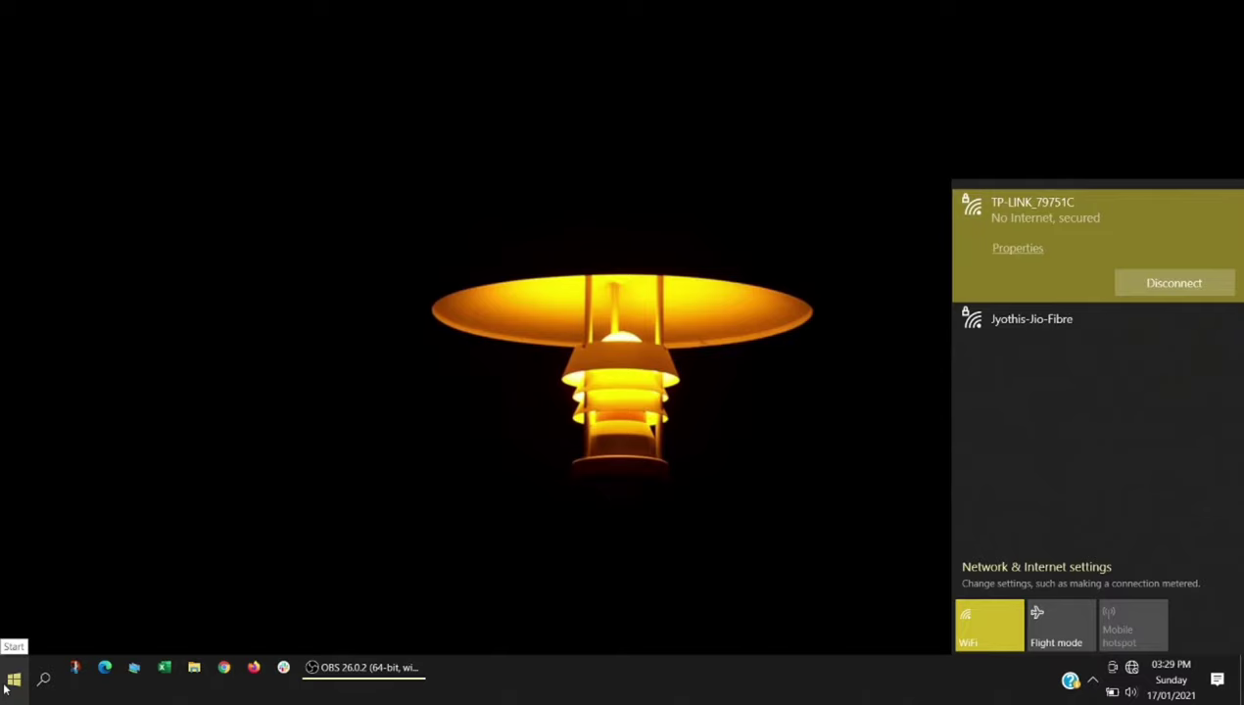
- Run ipconfig in Command Prompt to confirm IPv4 192.168.1.100 and gateway 192.168.1.1
{"action": "left_click", "coordinate": [14, 678]}
{"action": "type", "text": "cmd"}
{"action": "key", "text": "Return"}
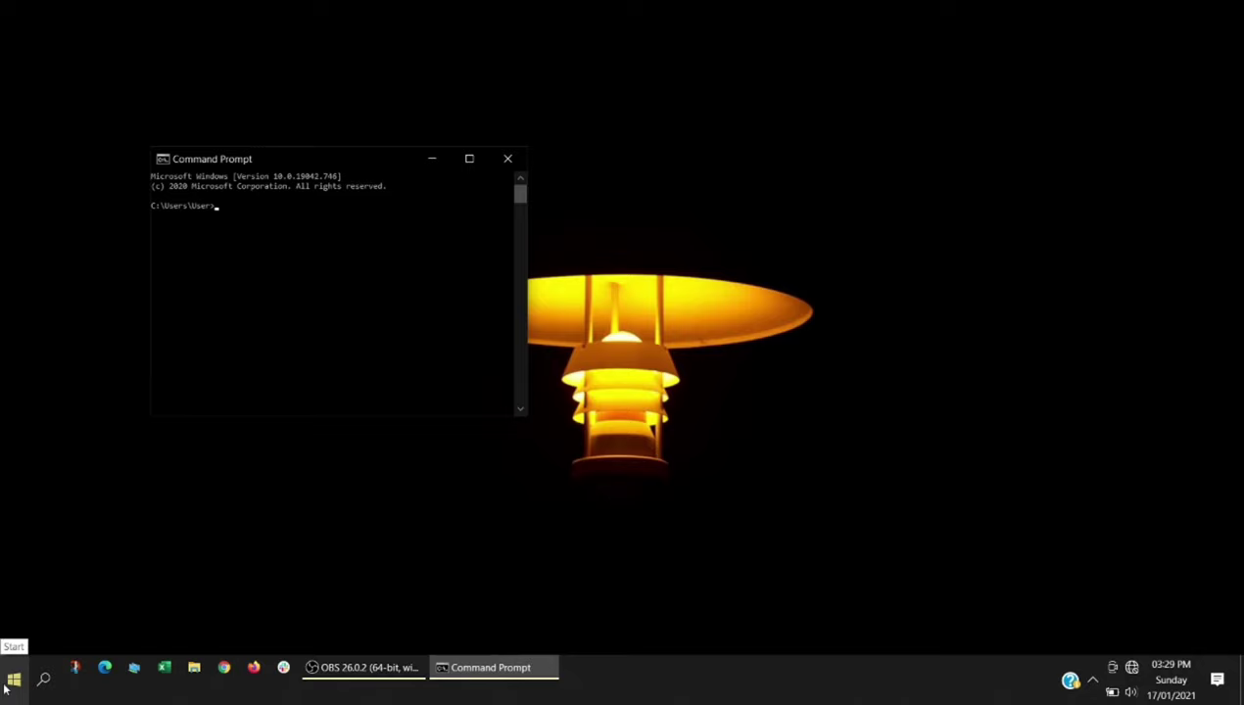
{"action": "left_click_drag", "start_coordinate": [377, 164], "coordinate": [833, 180]}
{"action": "type", "text": "ipconfig"}
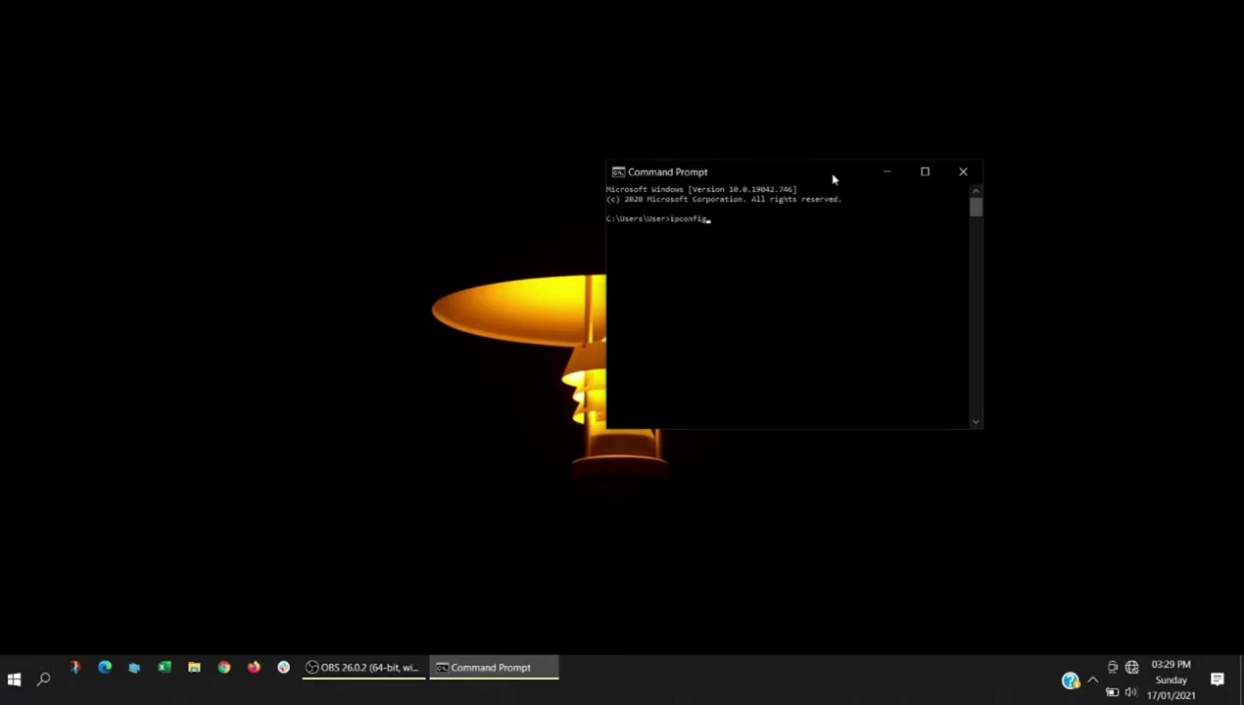
{"action": "key", "text": "Return"}
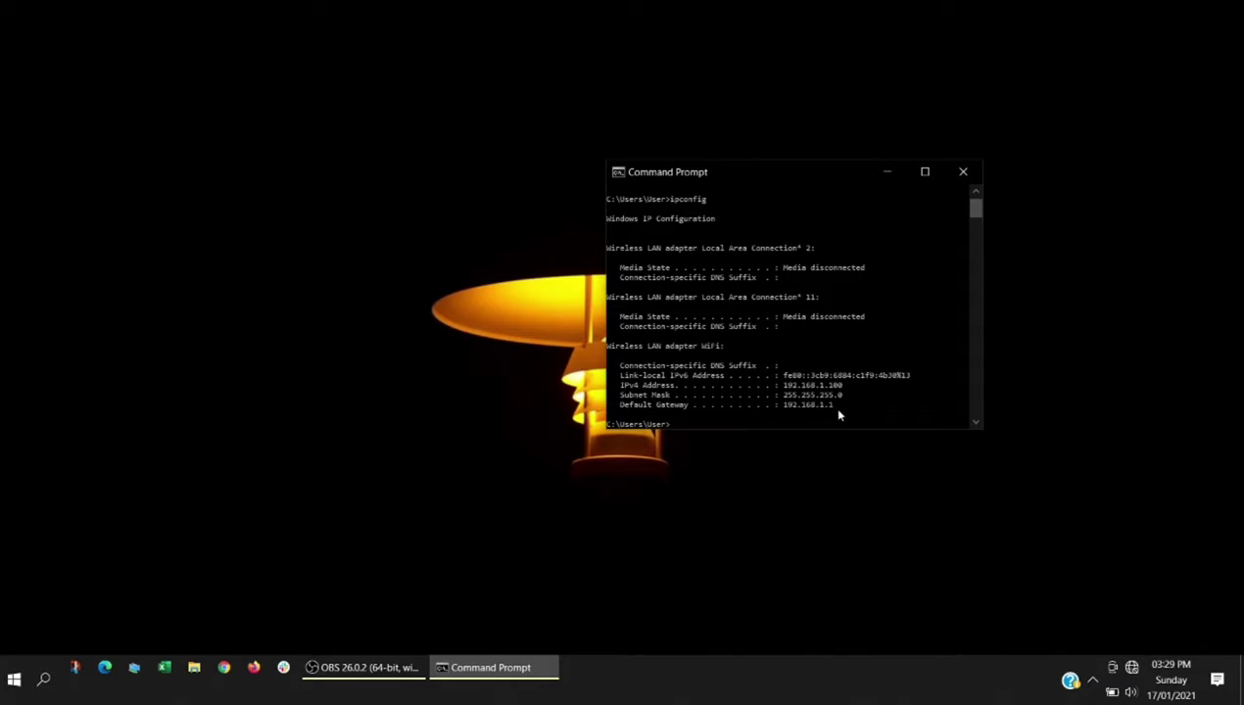
{"action": "left_click", "coordinate": [1131, 666]}
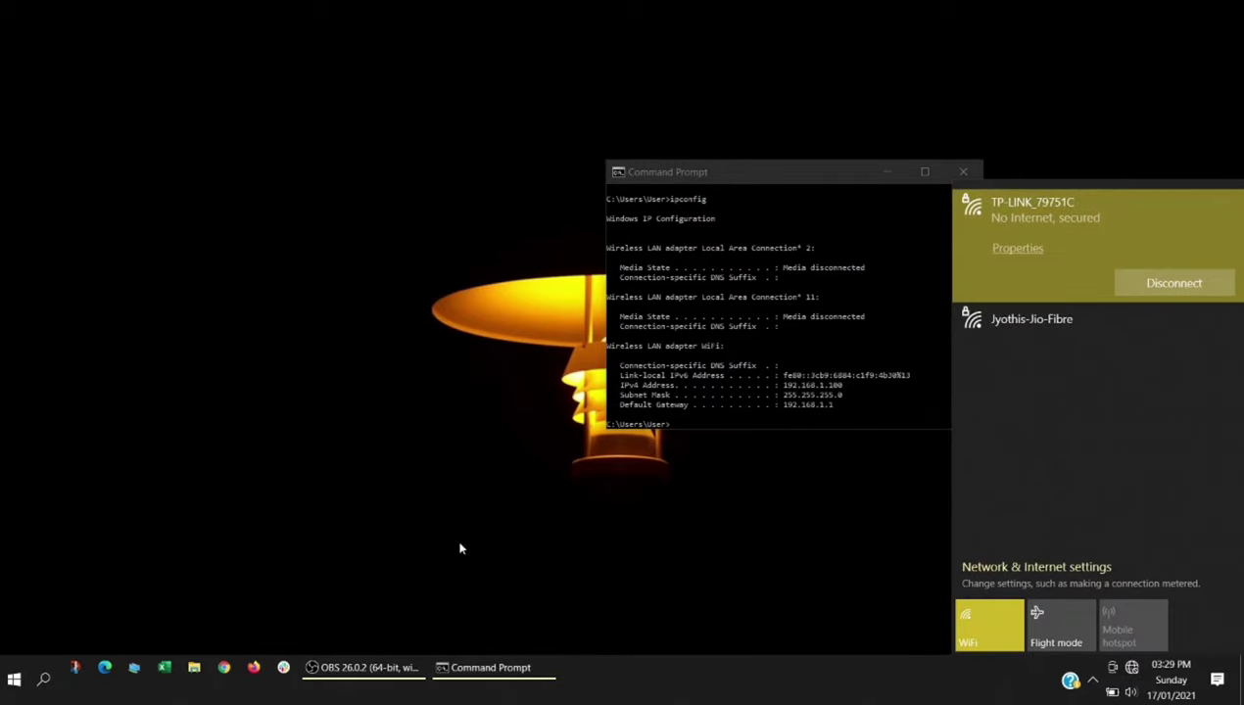
- Log into the router at 192.168.1.1 in Edge with the router's username and password
{"action": "left_click", "coordinate": [104, 668]}
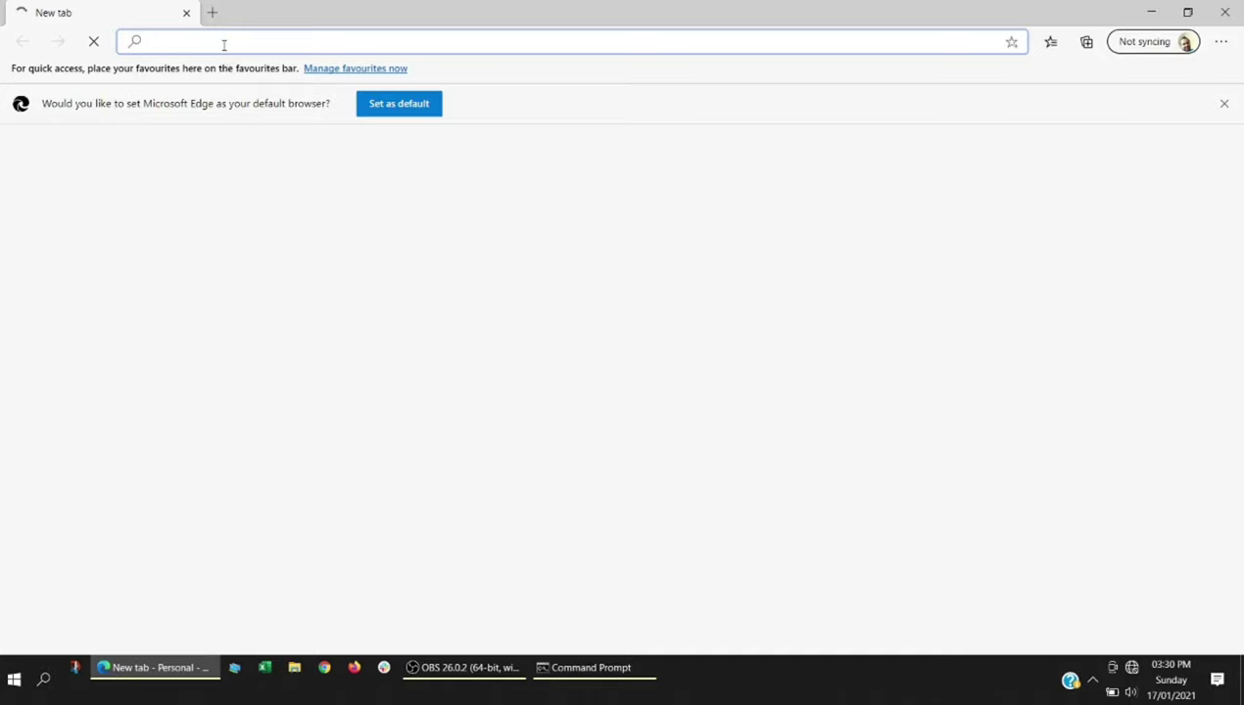
{"action": "type", "text": "192.168"}
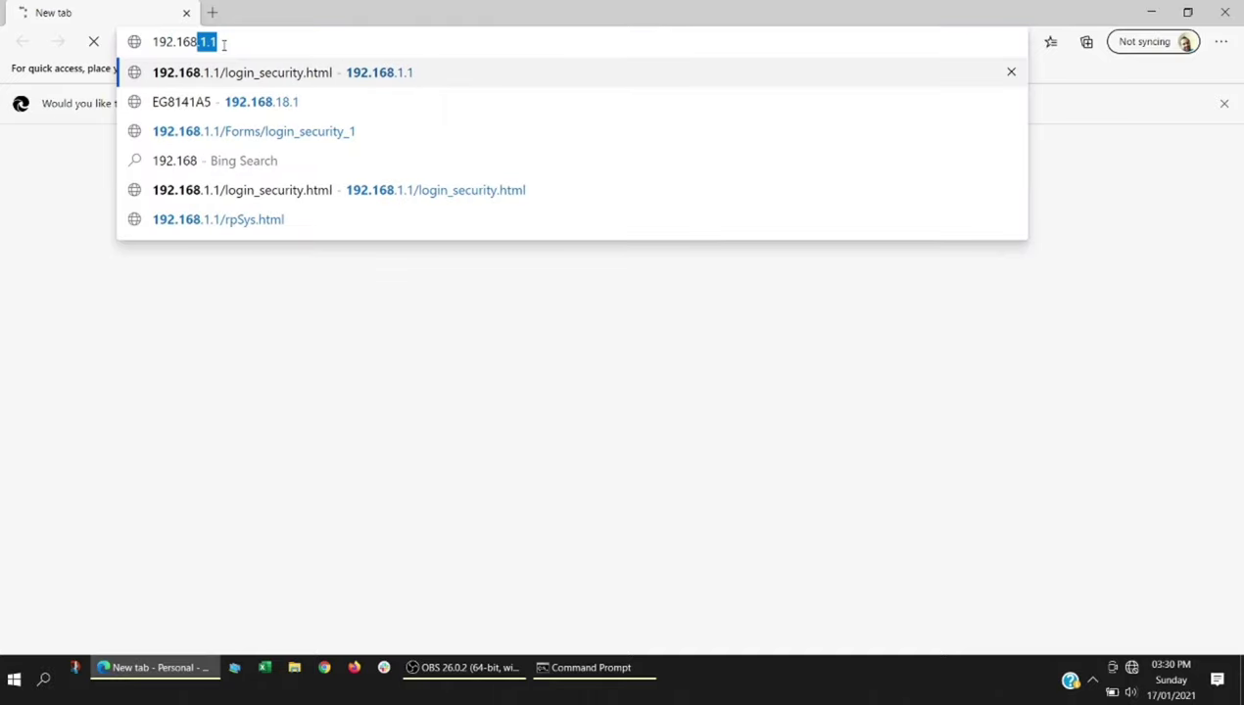
{"action": "type", "text": ".1.1"}
{"action": "key", "text": "Return"}
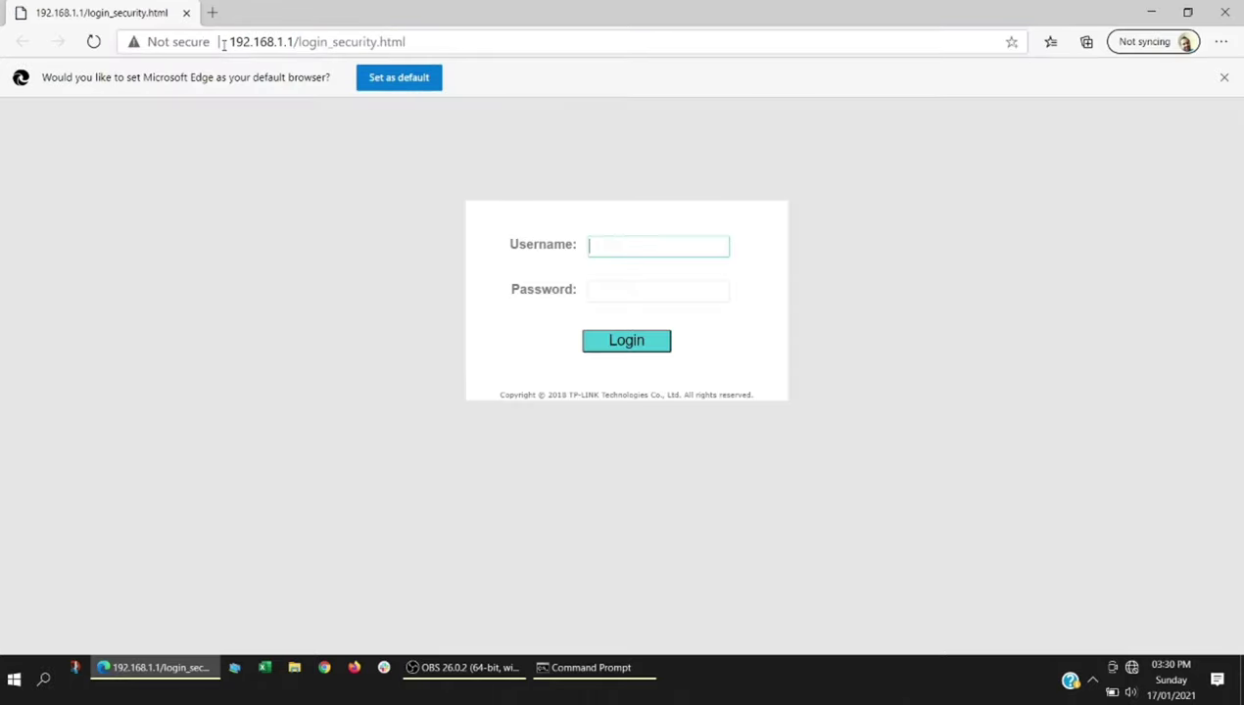
{"action": "type", "text": "admin"}
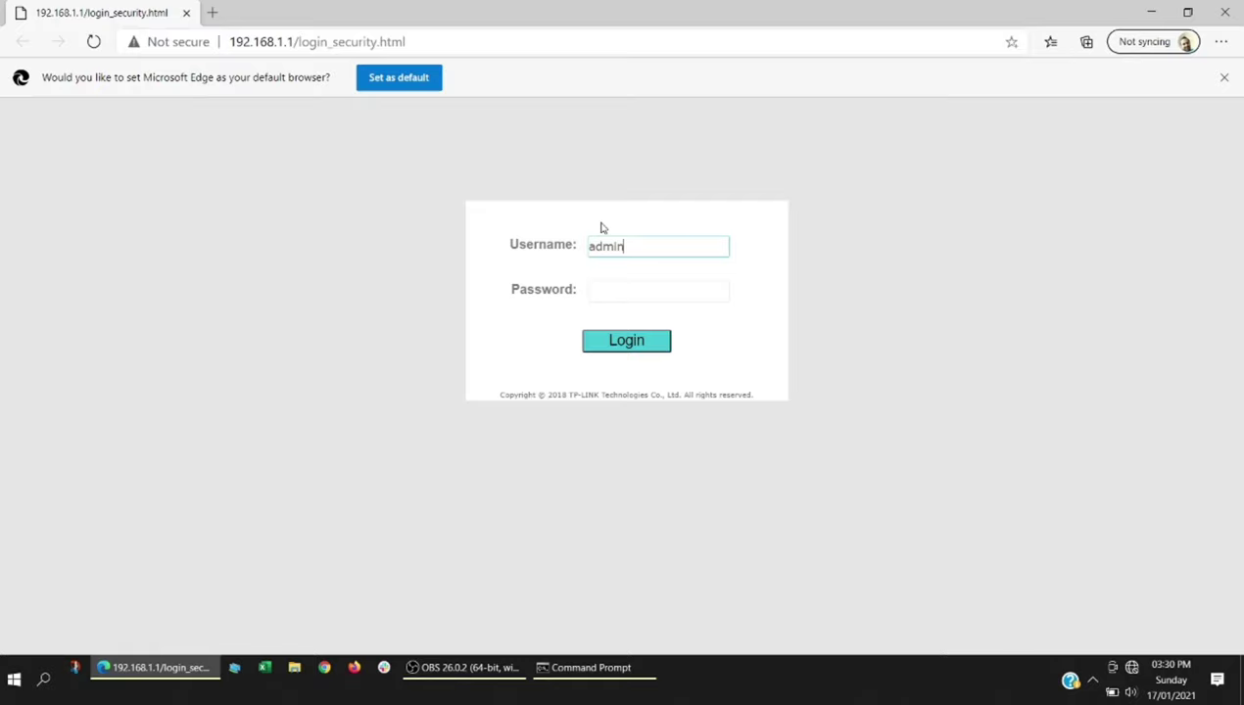
{"action": "key", "text": "Tab"}
{"action": "type", "text": "a"}
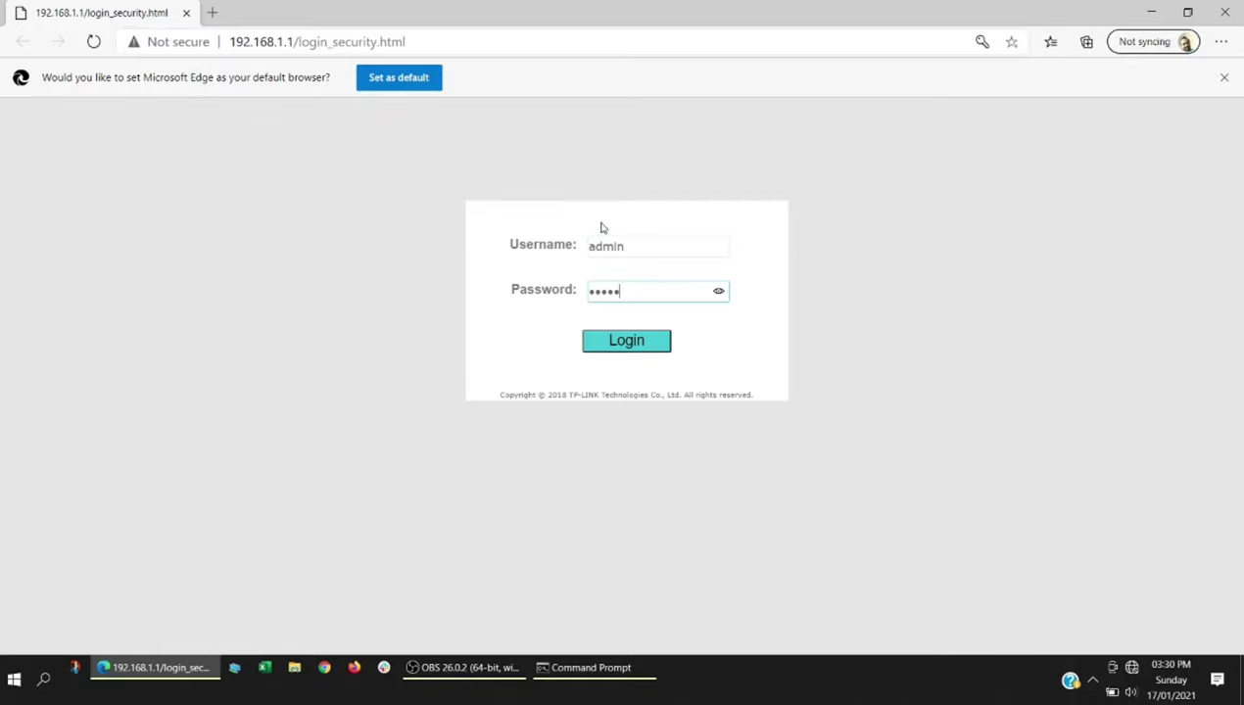
{"action": "key", "text": "Return"}
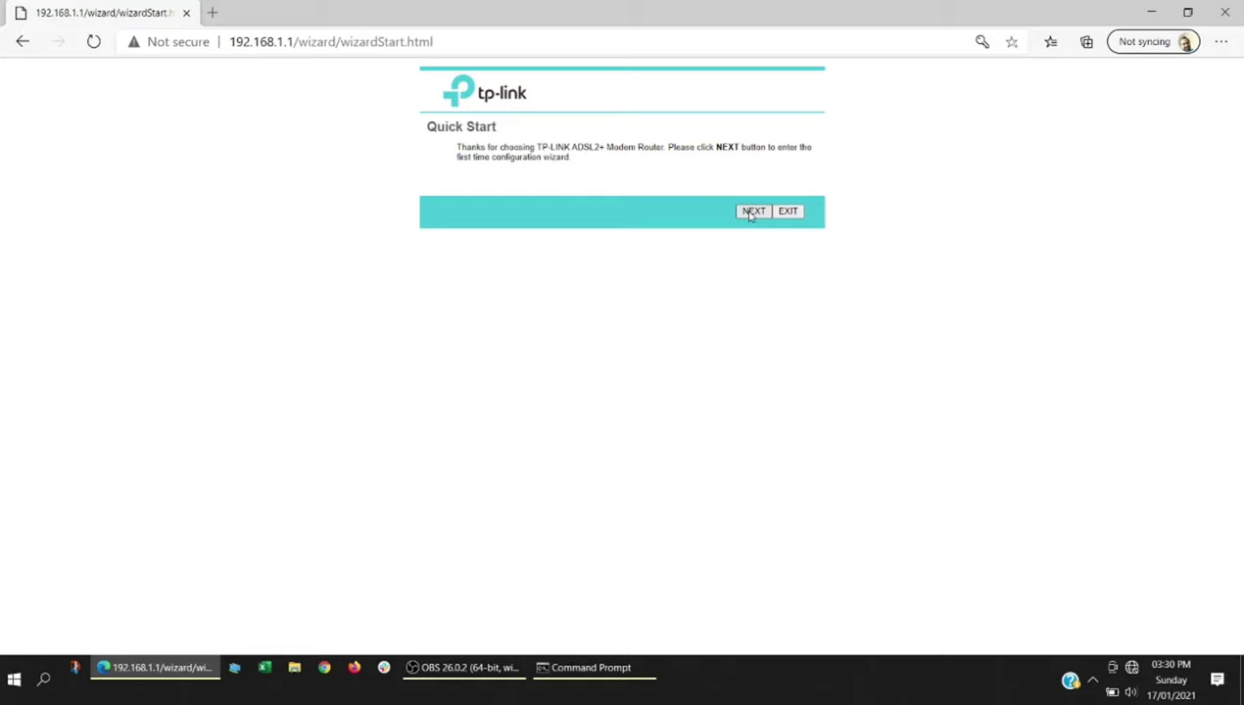
- Start the Quick Start wizard and set the time zone to GMT+05:30 New Delhi
{"action": "left_click", "coordinate": [750, 215]}
{"action": "left_click", "coordinate": [590, 181]}
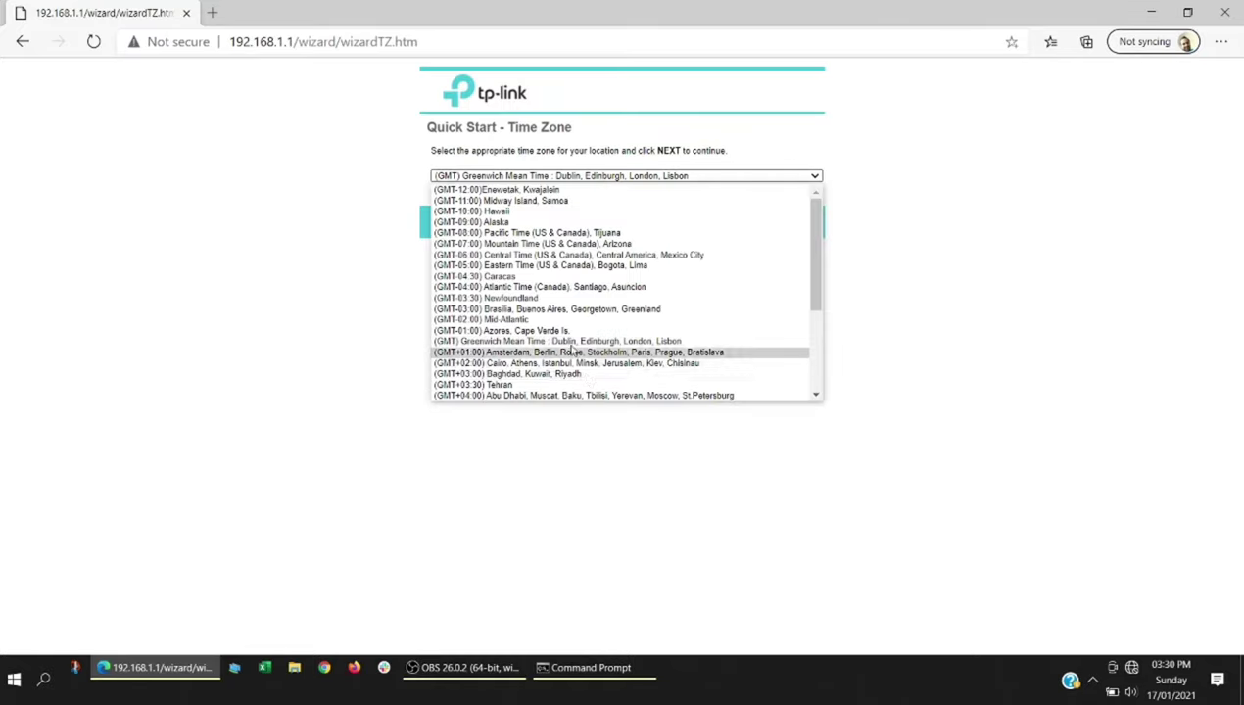
{"action": "scroll", "coordinate": [573, 353], "scroll_direction": "down", "scroll_amount": 5}
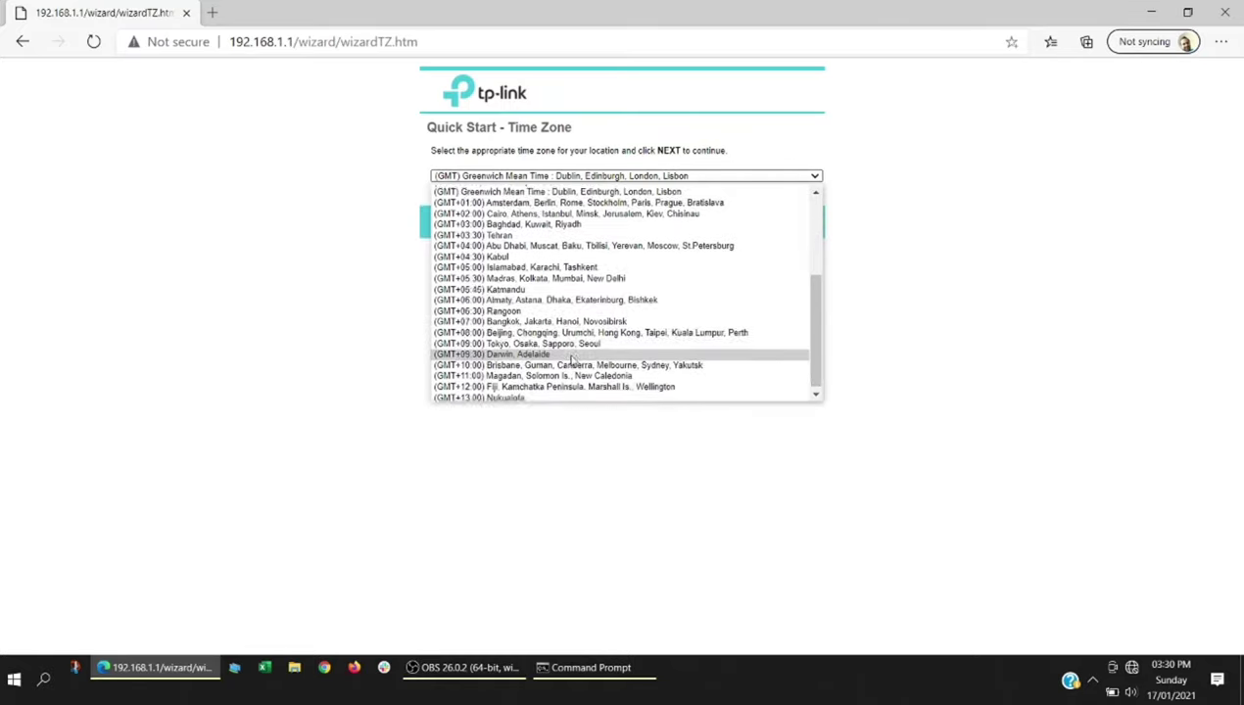
{"action": "left_click", "coordinate": [588, 277]}
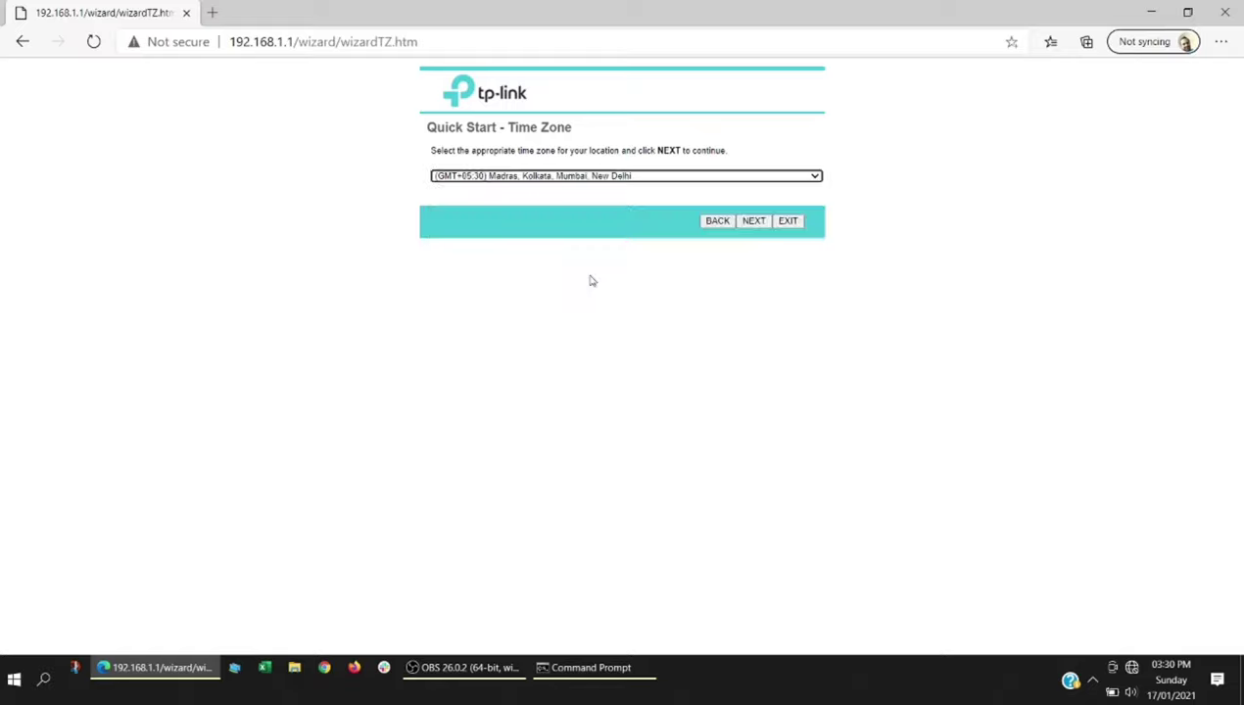
- Set the ISP connection type to Bridge Mode
{"action": "left_click", "coordinate": [751, 221]}
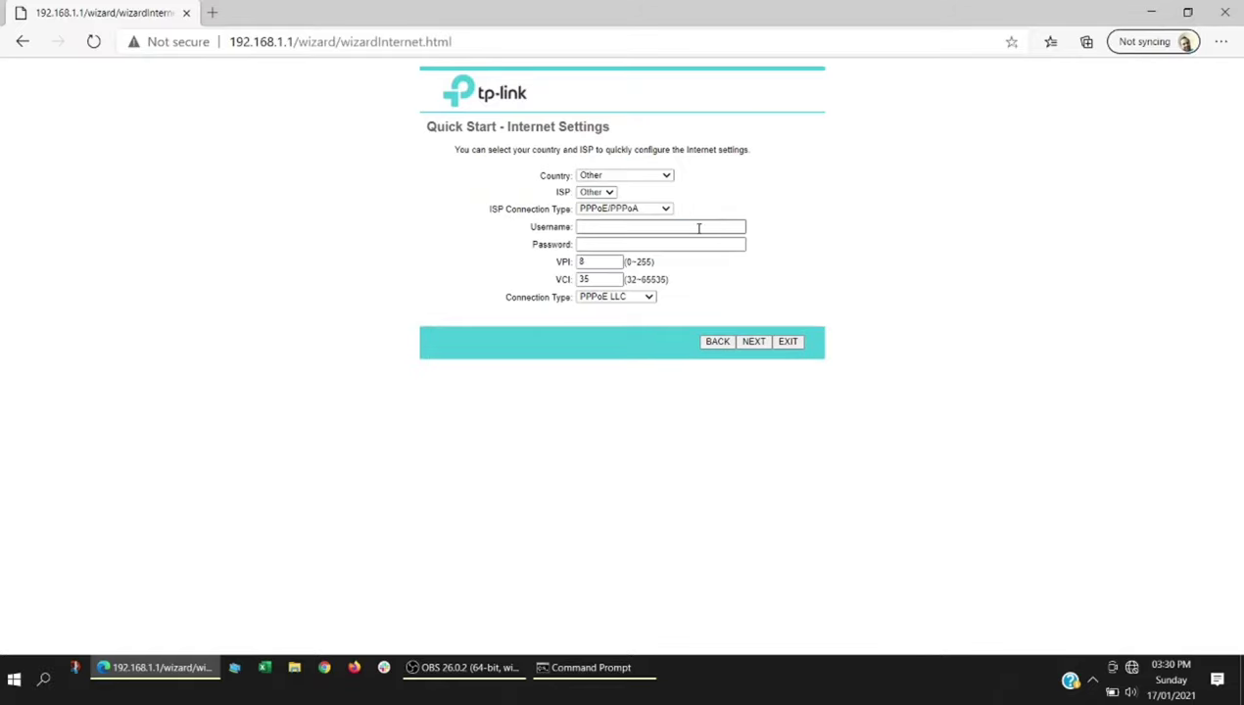
{"action": "left_click", "coordinate": [633, 211]}
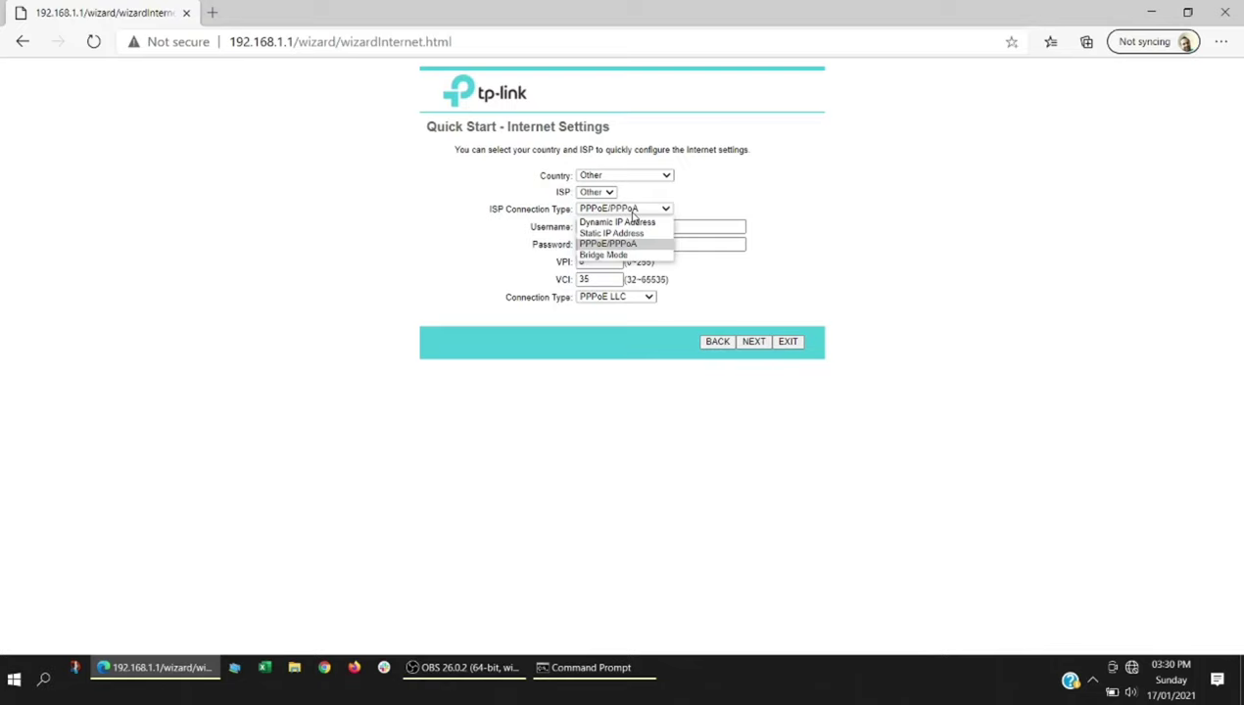
{"action": "left_click", "coordinate": [625, 256]}
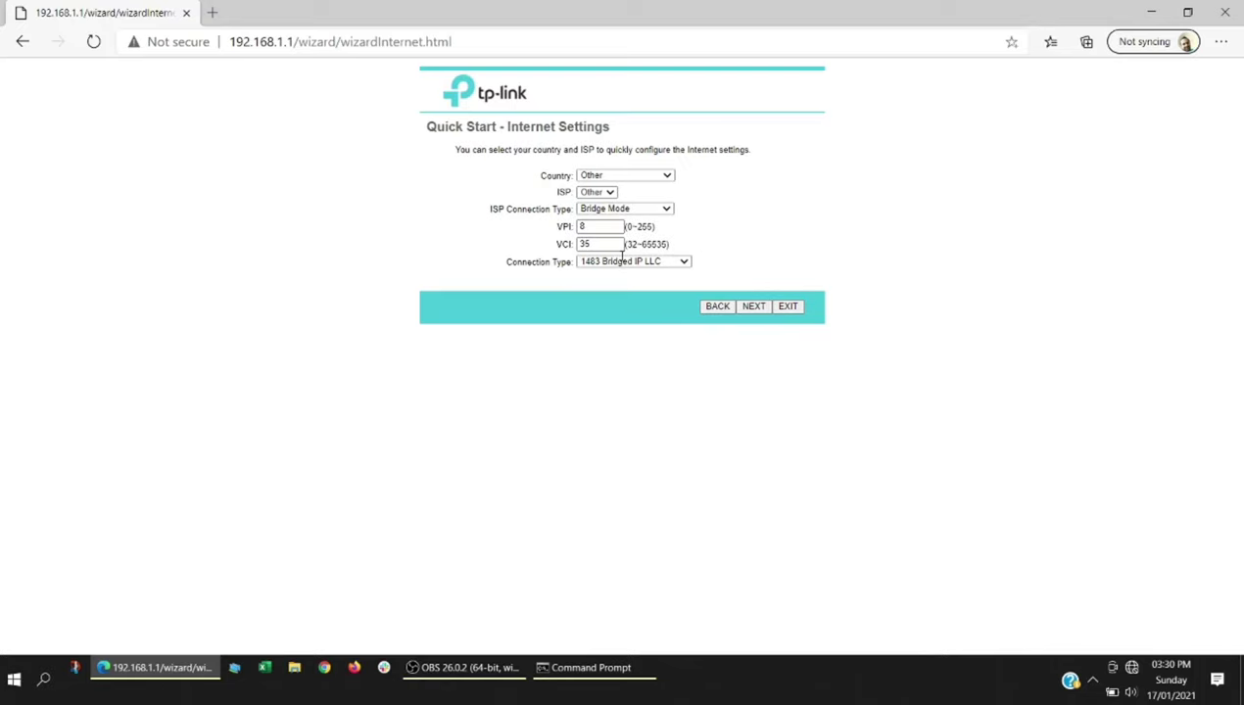
{"action": "left_click_drag", "start_coordinate": [491, 212], "coordinate": [603, 220]}
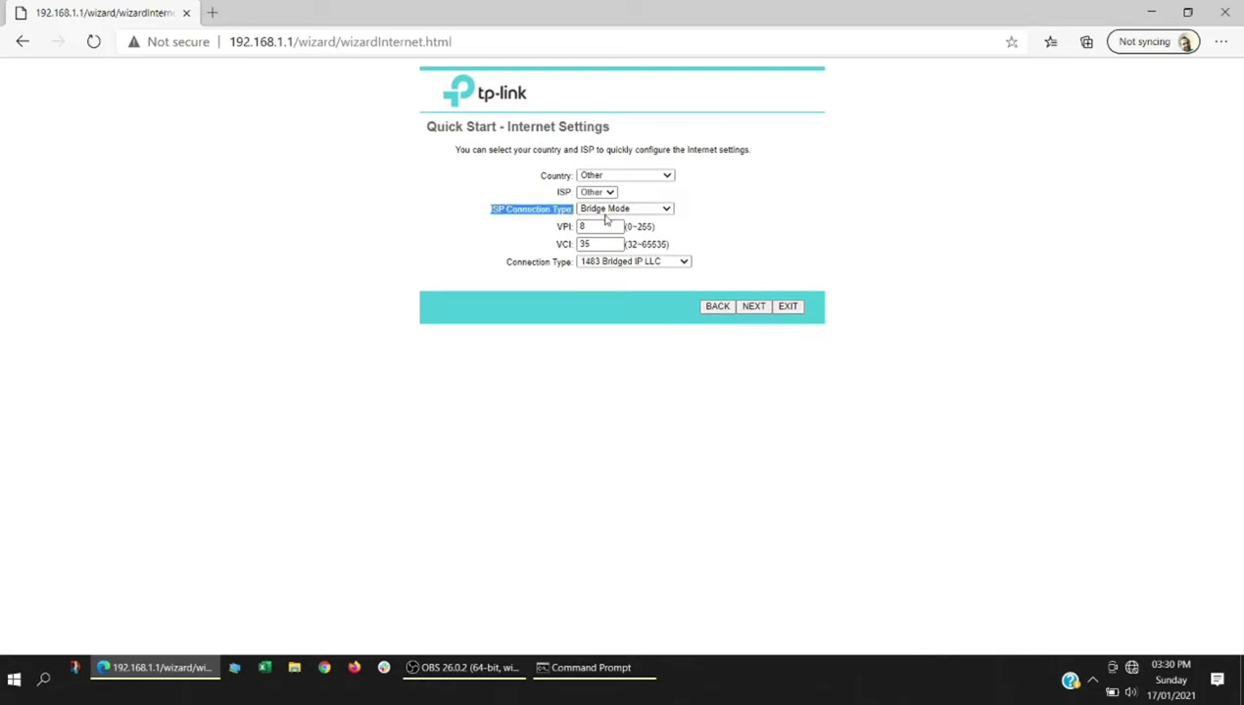
- Review the wireless network name TP-LINK_79751C and its pre-shared key
{"action": "left_click", "coordinate": [753, 307]}
{"action": "left_click_drag", "start_coordinate": [647, 218], "coordinate": [565, 223]}
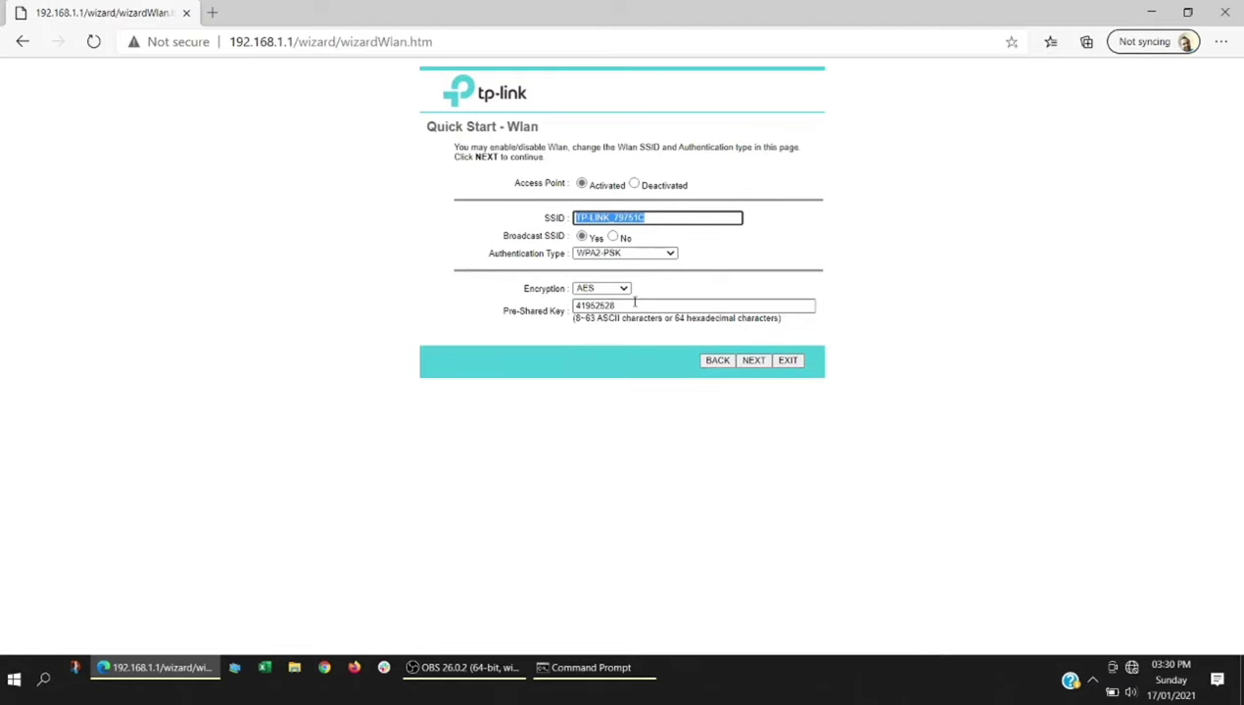
{"action": "left_click_drag", "start_coordinate": [635, 303], "coordinate": [500, 313]}
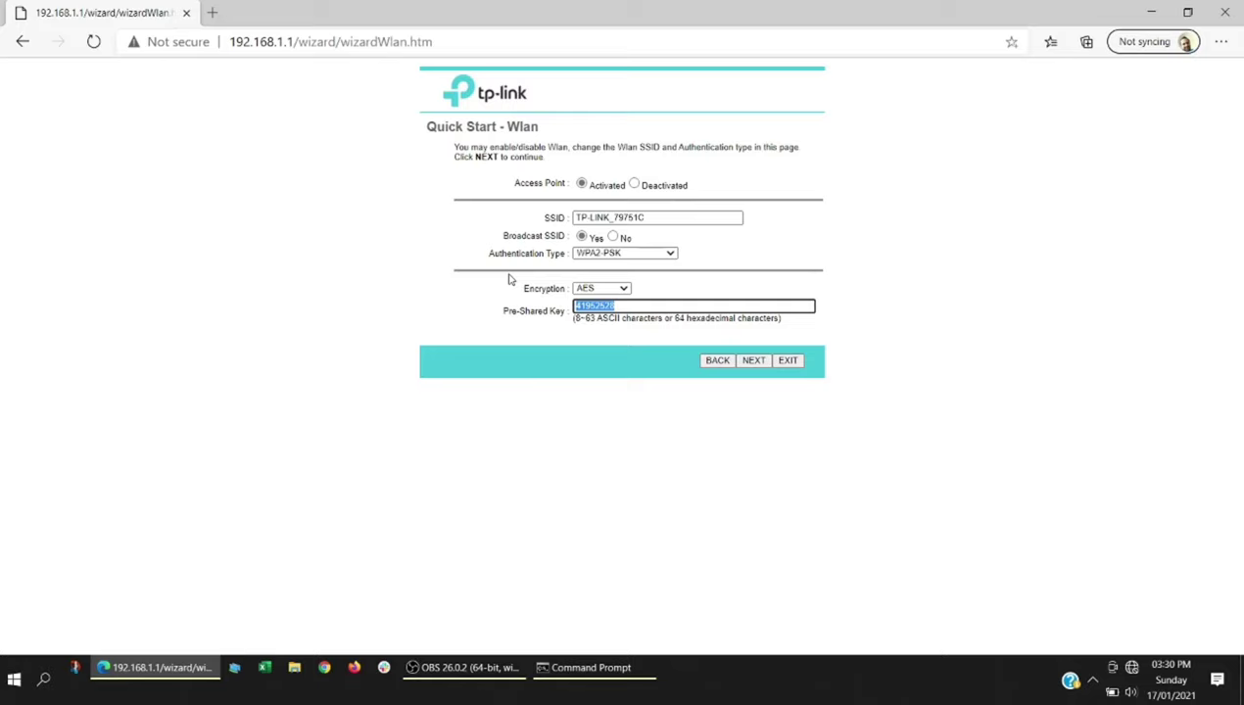
{"action": "left_click", "coordinate": [646, 218]}
{"action": "left_click_drag", "start_coordinate": [647, 217], "coordinate": [573, 218]}
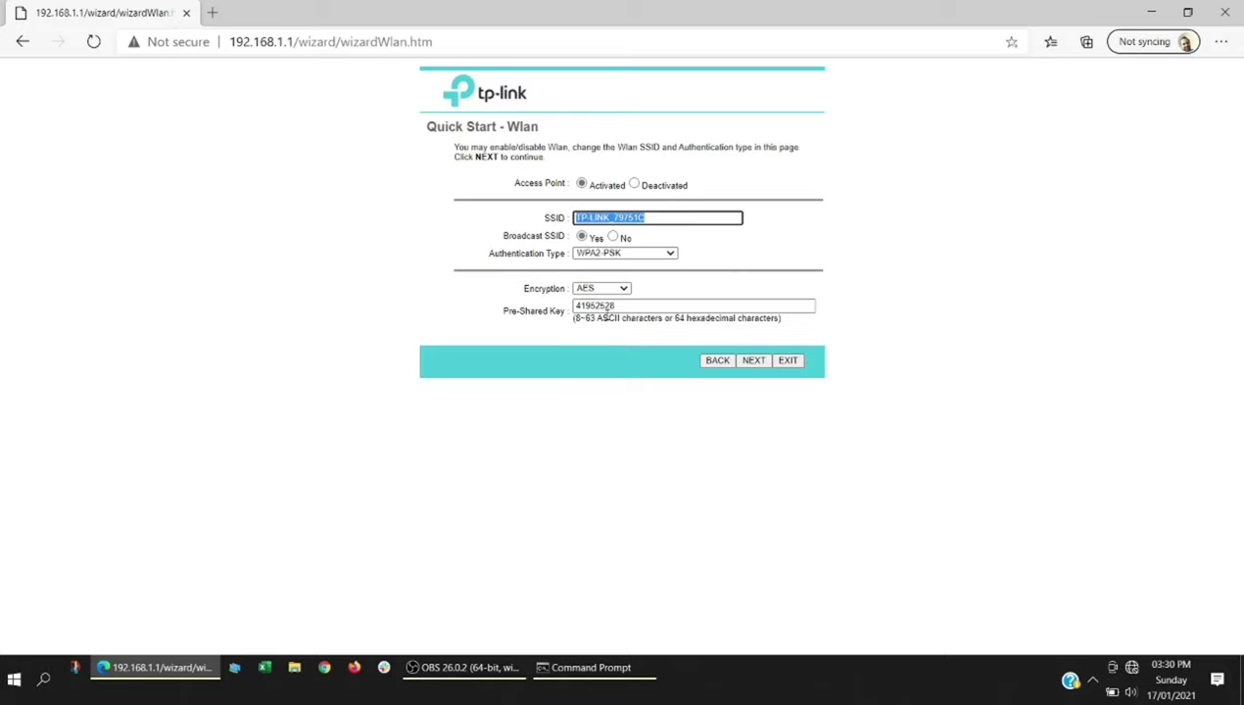
{"action": "left_click", "coordinate": [617, 306]}
{"action": "left_click_drag", "start_coordinate": [617, 307], "coordinate": [576, 306]}
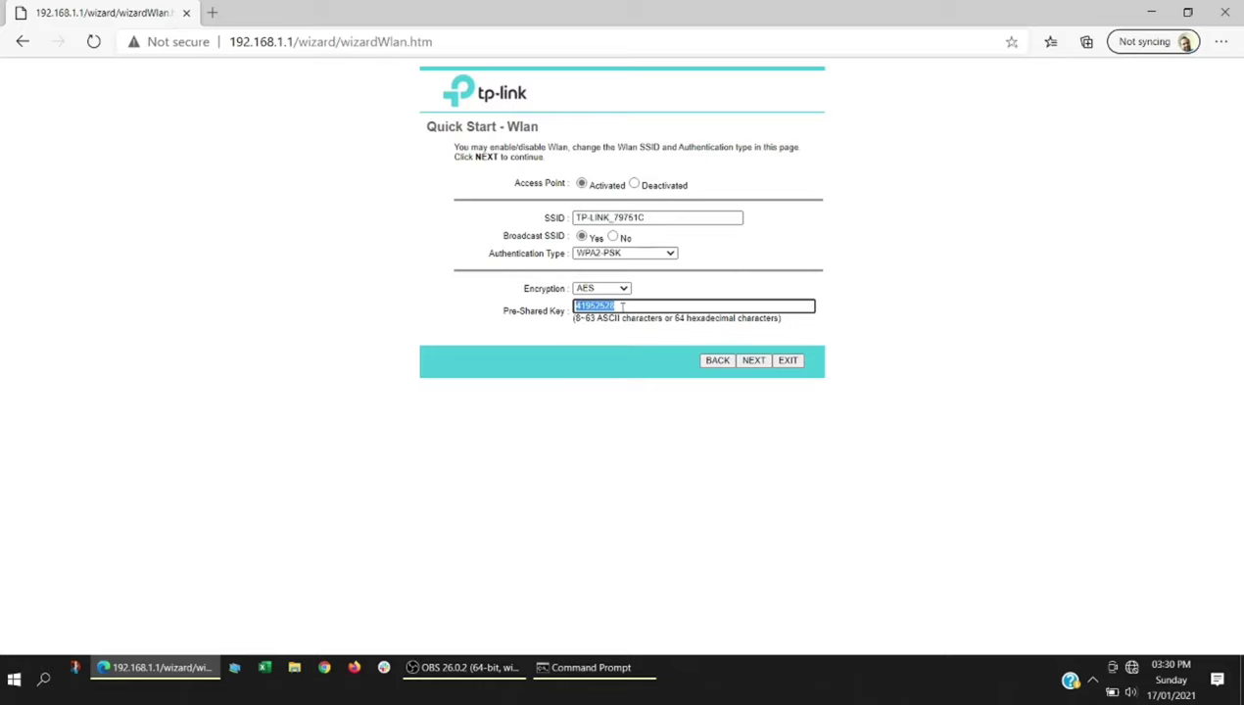
{"action": "left_click_drag", "start_coordinate": [646, 217], "coordinate": [549, 230]}
{"action": "left_click_drag", "start_coordinate": [615, 307], "coordinate": [532, 321]}
{"action": "left_click_drag", "start_coordinate": [646, 217], "coordinate": [517, 307]}
- Finish the wizard and save the Quick Start settings
{"action": "left_click", "coordinate": [754, 363]}
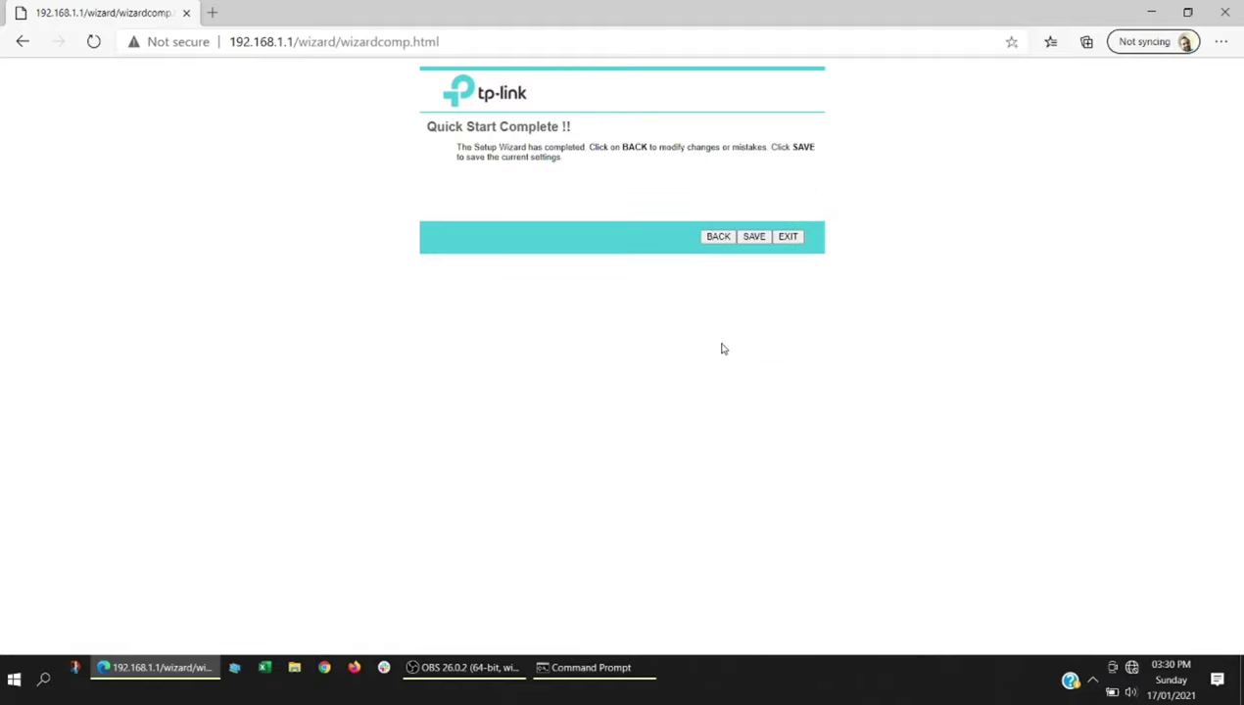
{"action": "left_click", "coordinate": [754, 238]}
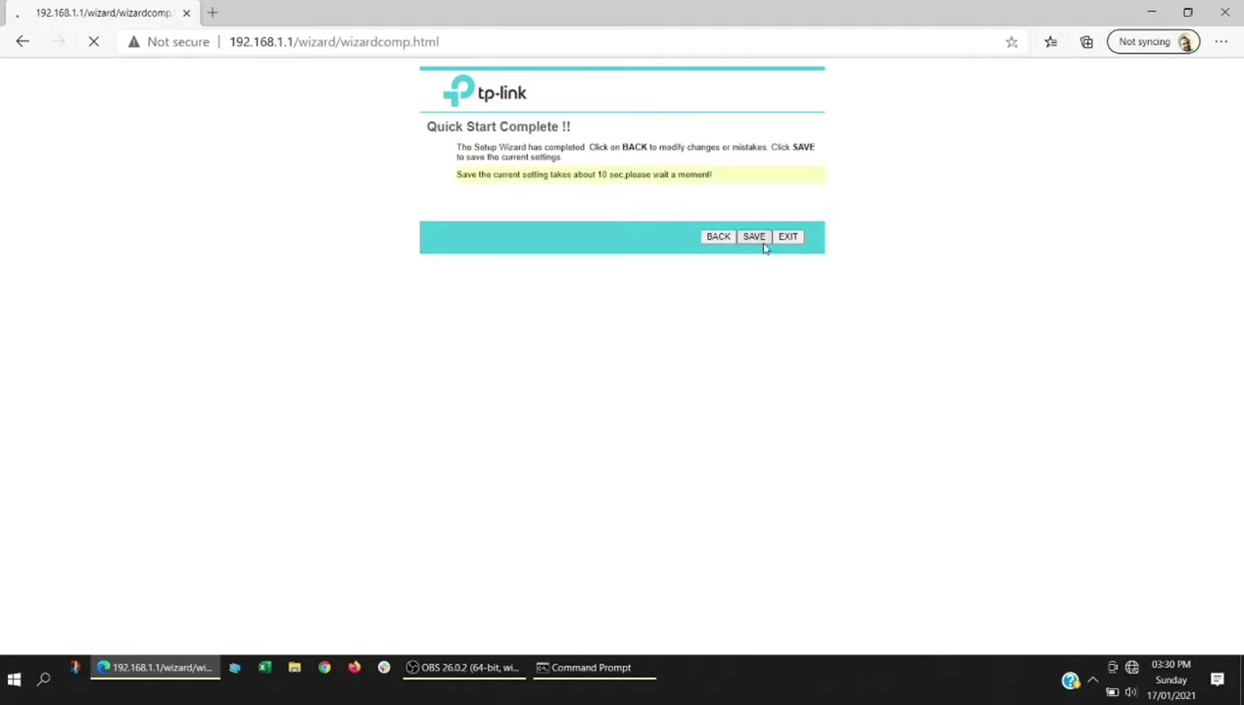
{"action": "left_click_drag", "start_coordinate": [560, 175], "coordinate": [716, 171]}
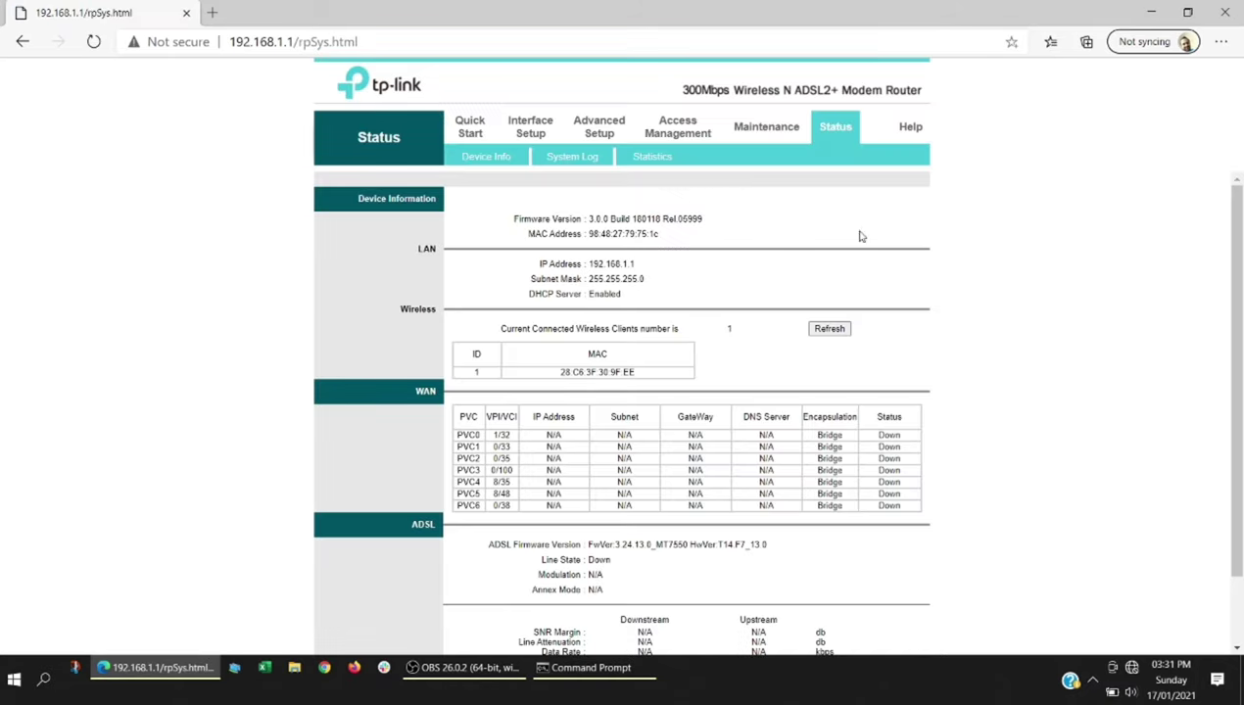
- Confirm the internet connection is still set to Bridge Mode
{"action": "left_click", "coordinate": [536, 135]}
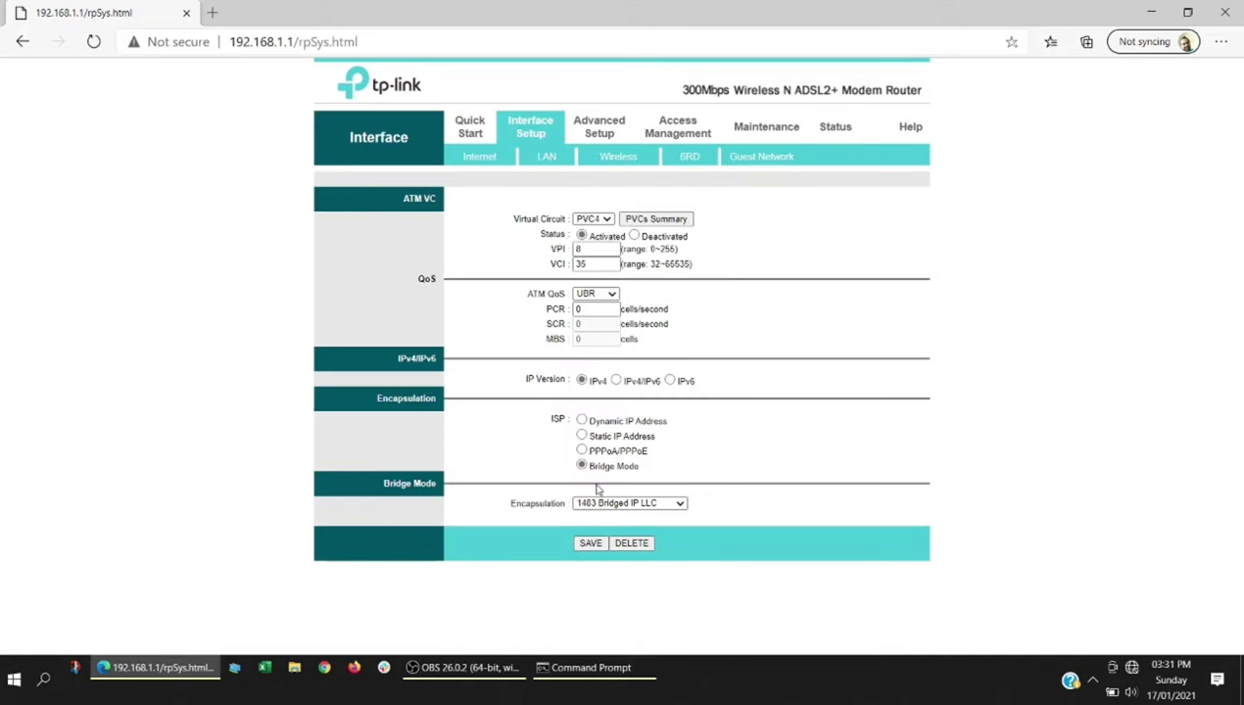
{"action": "left_click_drag", "start_coordinate": [634, 467], "coordinate": [588, 466]}
{"action": "left_click", "coordinate": [485, 160]}
{"action": "left_click_drag", "start_coordinate": [639, 467], "coordinate": [573, 467]}
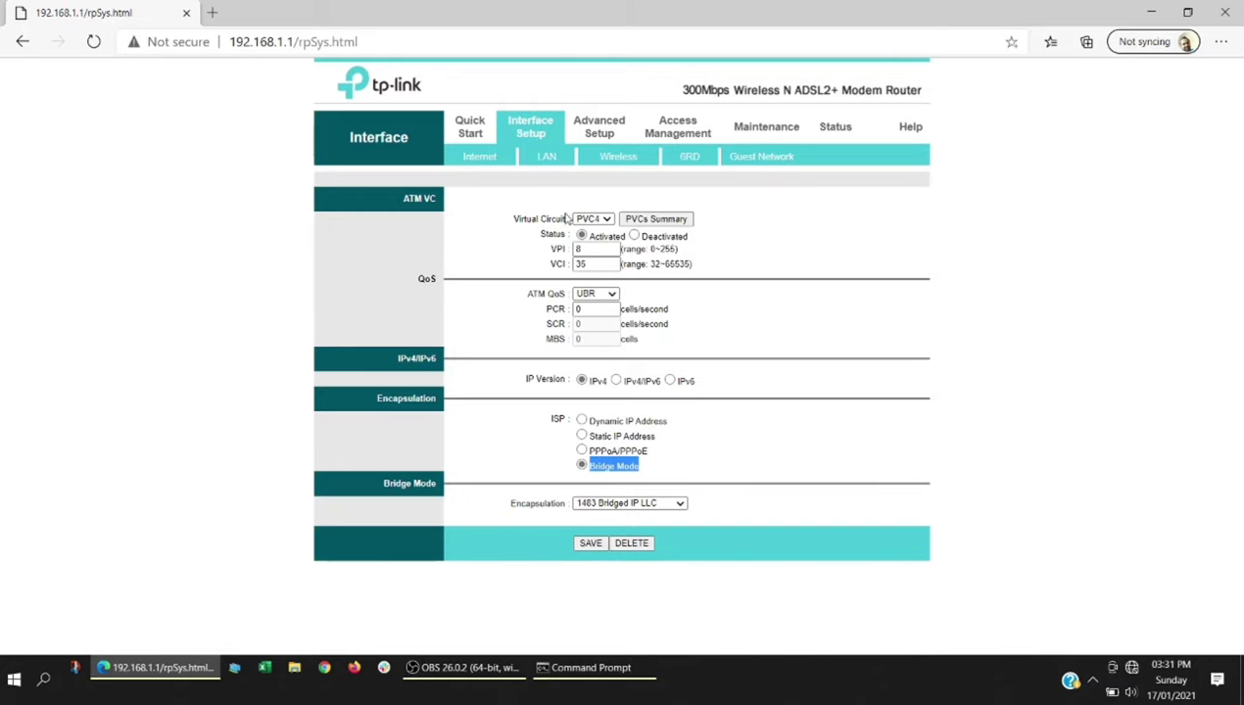
- Disable the DHCP server in the LAN settings and save
{"action": "left_click", "coordinate": [546, 160]}
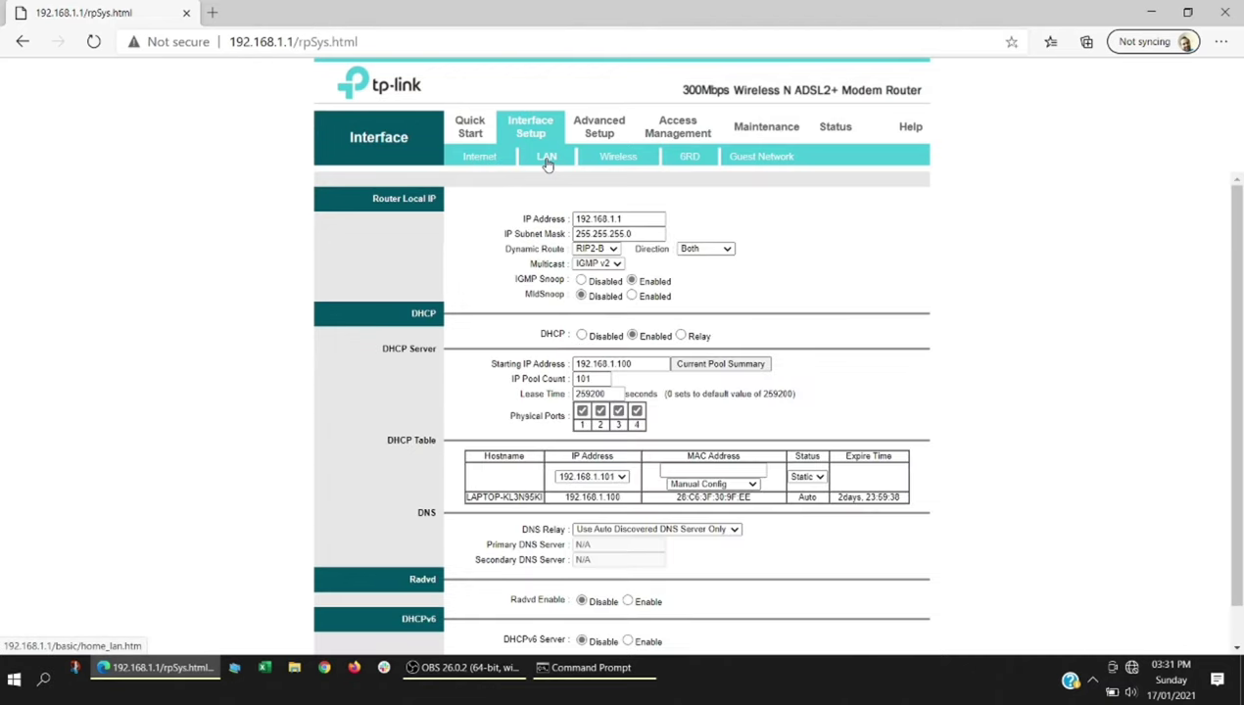
{"action": "left_click", "coordinate": [582, 336]}
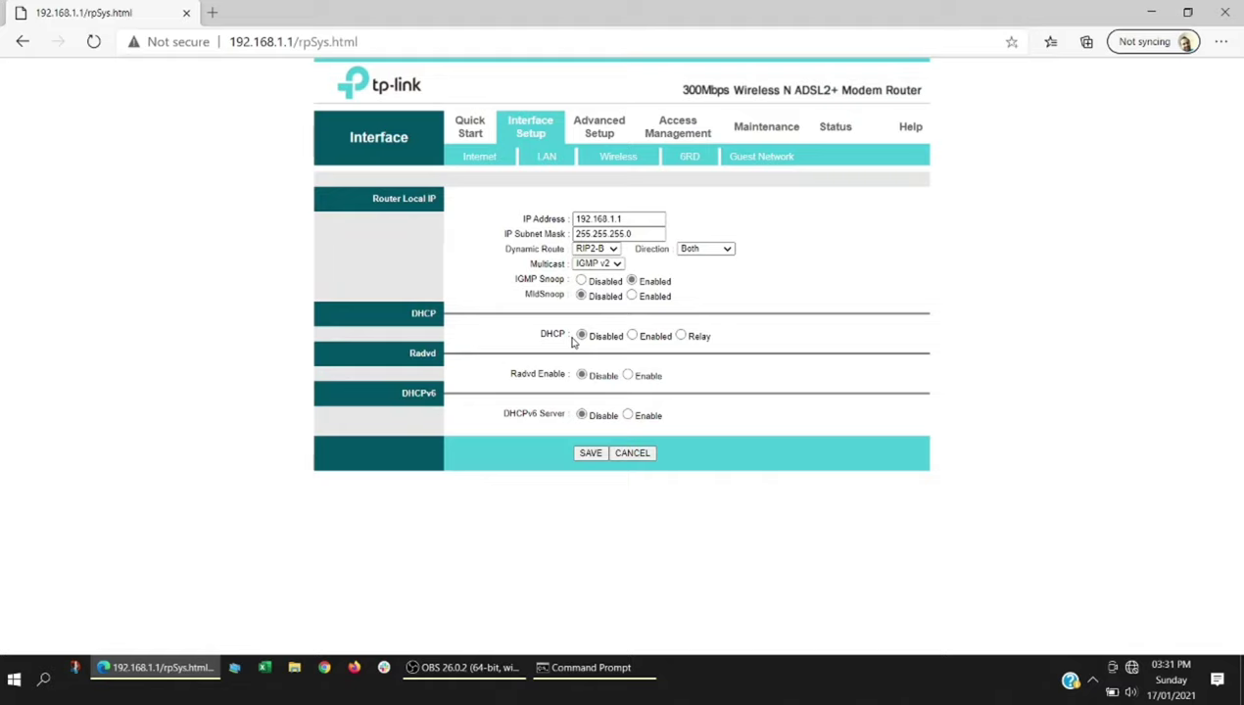
{"action": "left_click", "coordinate": [589, 454]}
- Review the wireless network name in the wireless settings
{"action": "left_click", "coordinate": [624, 164]}
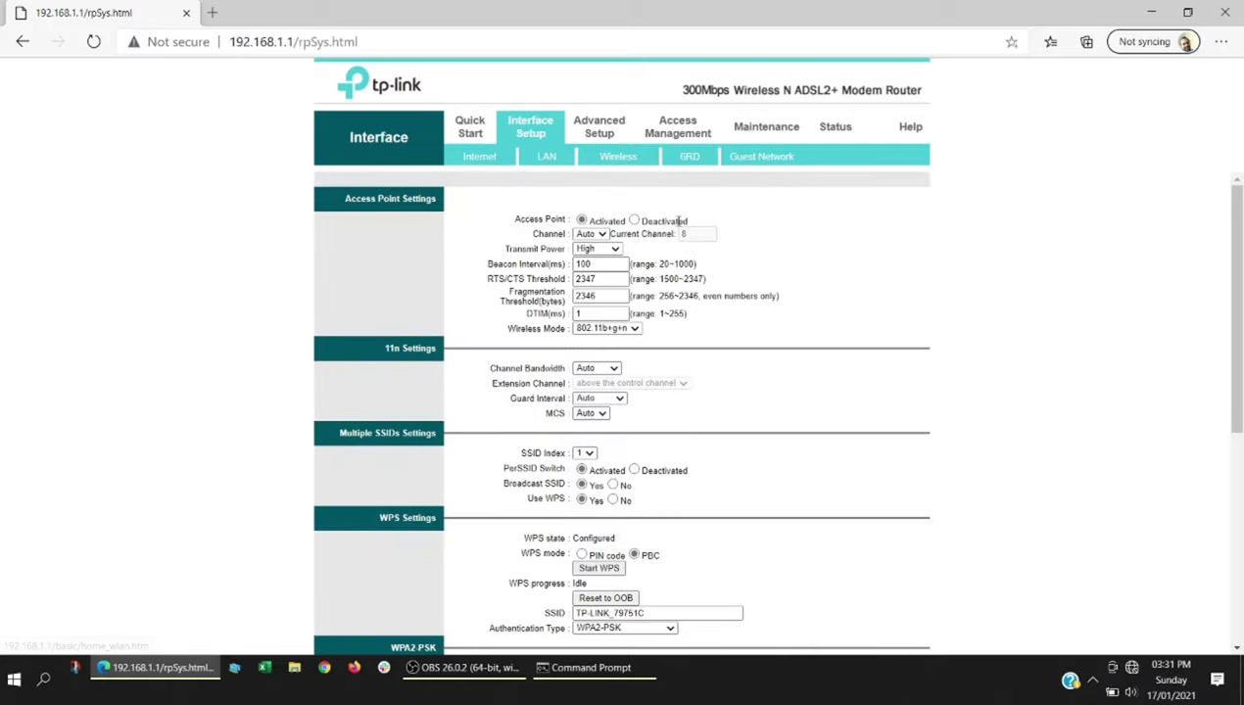
{"action": "scroll", "coordinate": [629, 323], "scroll_direction": "down", "scroll_amount": 3}
{"action": "scroll", "coordinate": [629, 323], "scroll_direction": "down", "scroll_amount": 2}
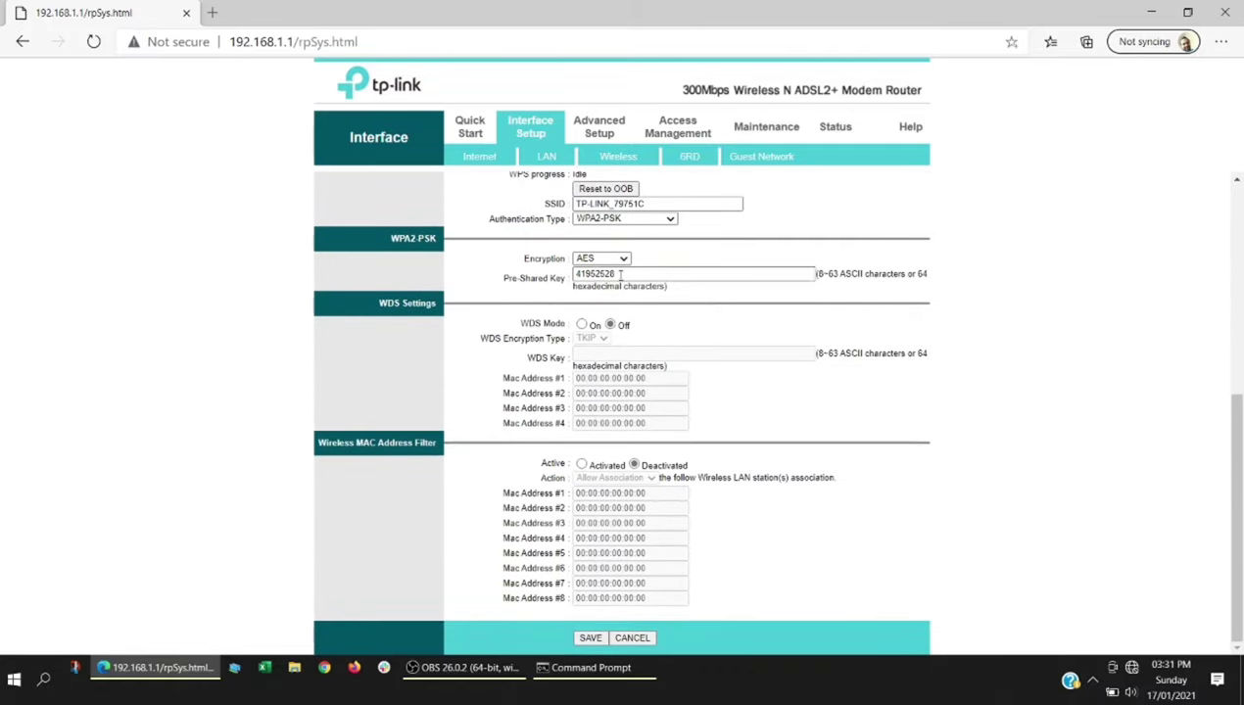
{"action": "left_click_drag", "start_coordinate": [615, 275], "coordinate": [545, 274]}
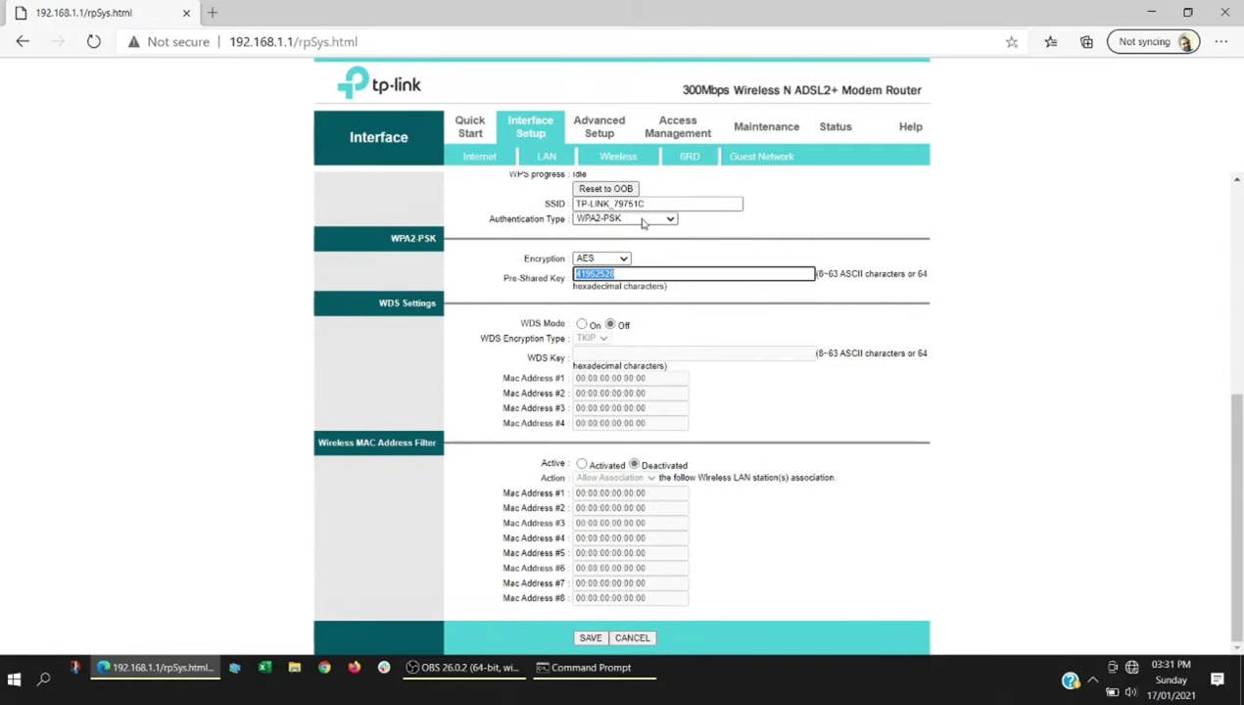
{"action": "left_click_drag", "start_coordinate": [645, 203], "coordinate": [509, 213]}
{"action": "scroll", "coordinate": [509, 213], "scroll_direction": "up", "scroll_amount": 5}
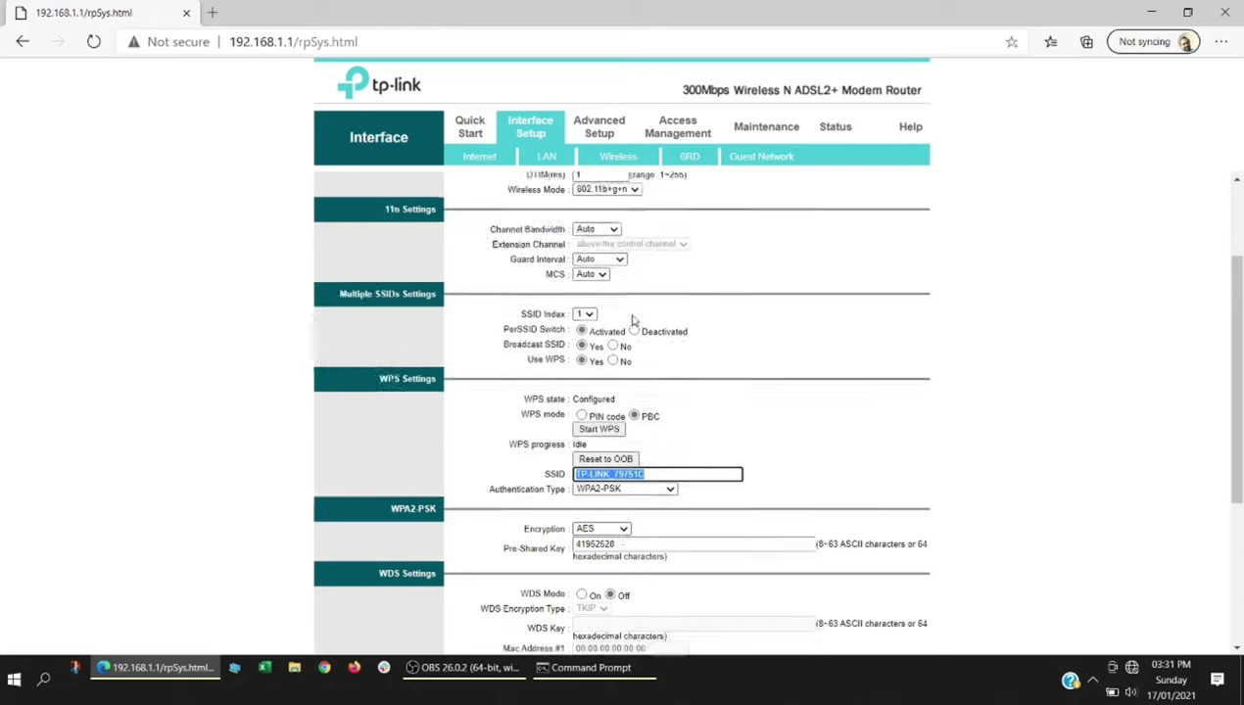
- Recheck the internet settings and save the LAN settings again with DHCP disabled
{"action": "left_click", "coordinate": [470, 129]}
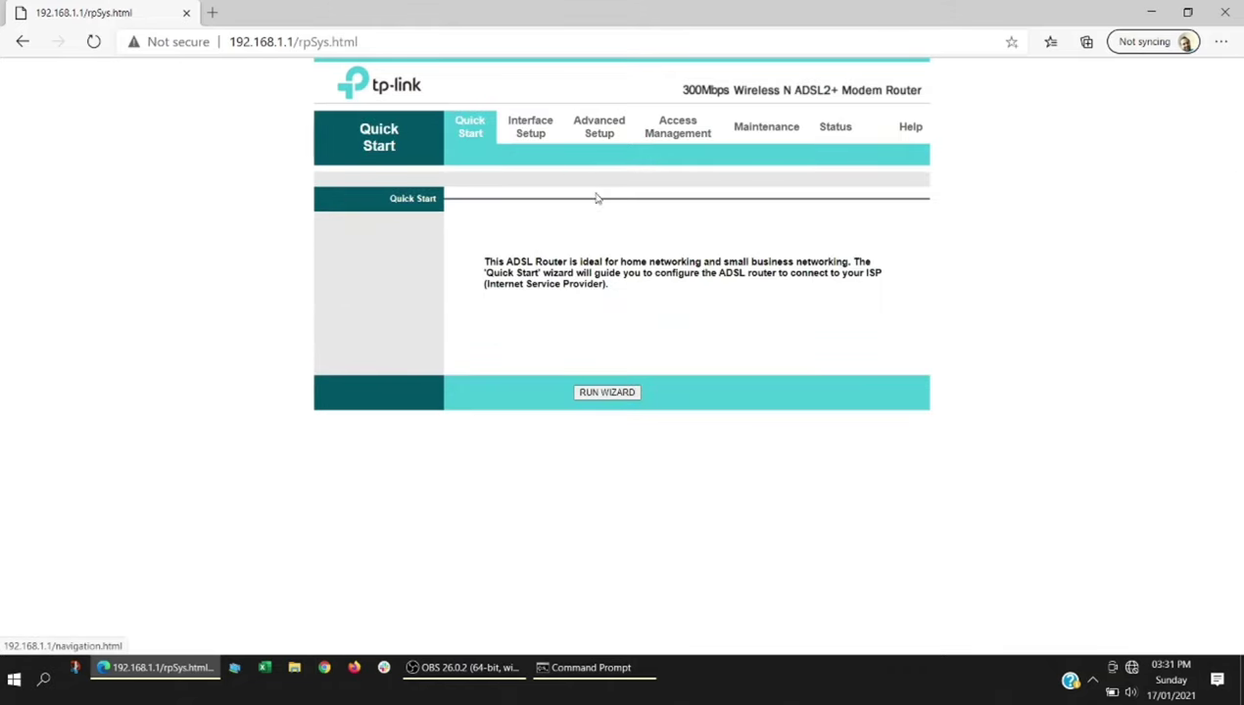
{"action": "left_click", "coordinate": [537, 137]}
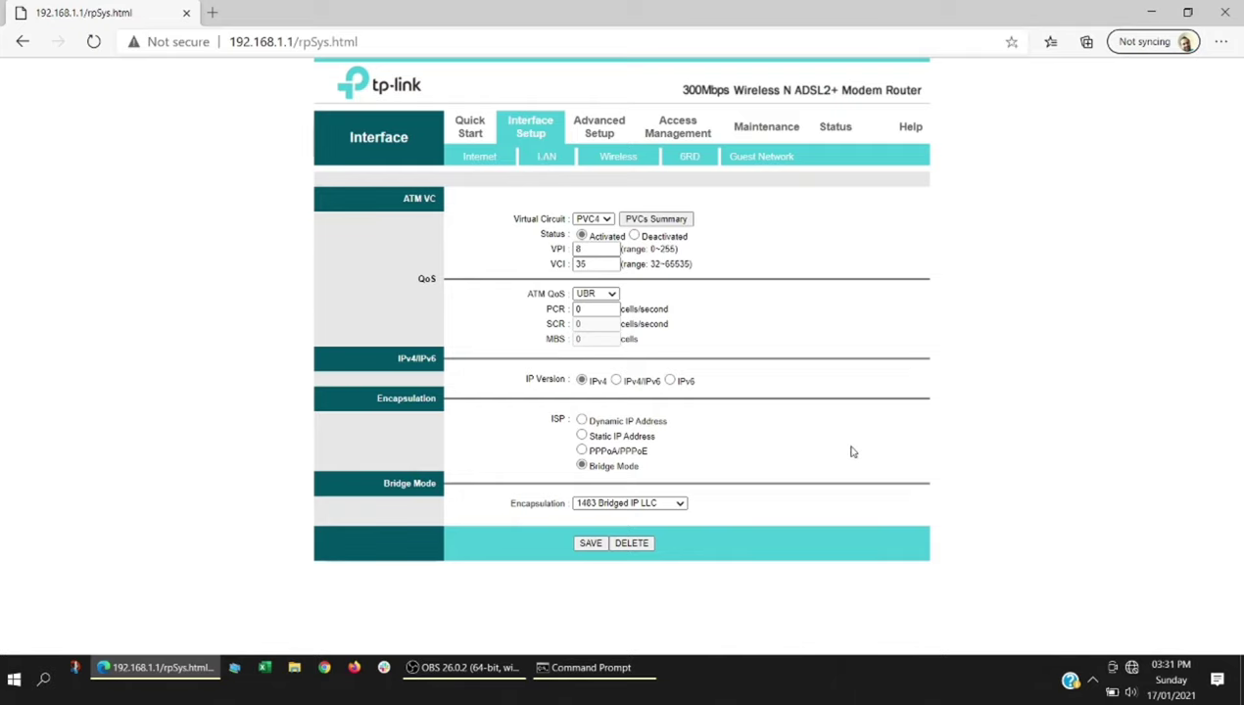
{"action": "left_click", "coordinate": [554, 159]}
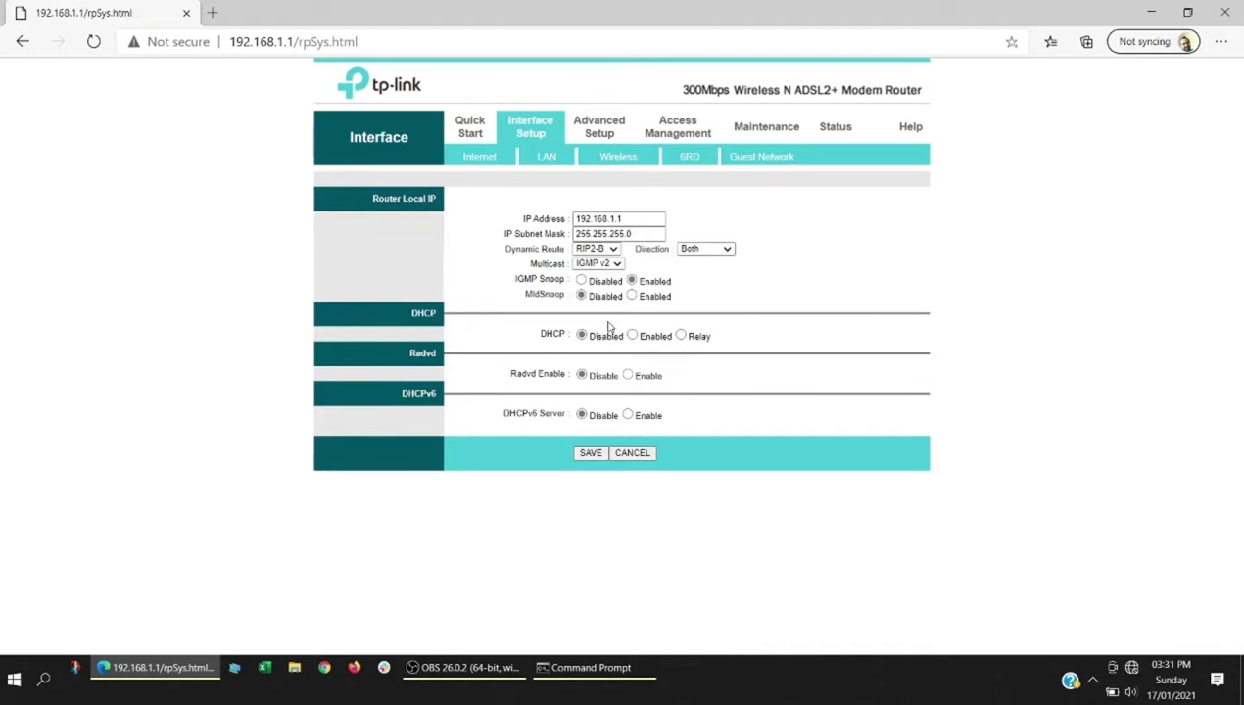
{"action": "left_click", "coordinate": [591, 454]}
- Disconnect and reconnect TP-LINK_79751C so it reads Connected, secured
{"action": "left_click", "coordinate": [1131, 666]}
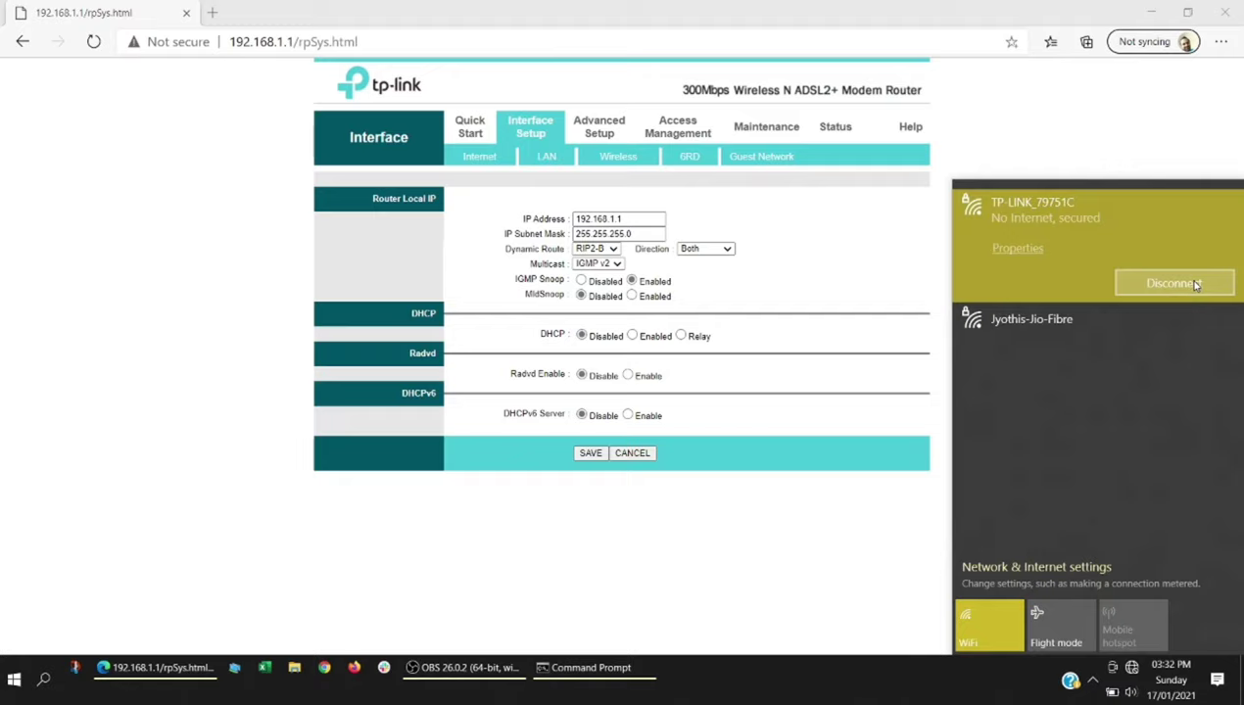
{"action": "left_click", "coordinate": [1195, 284]}
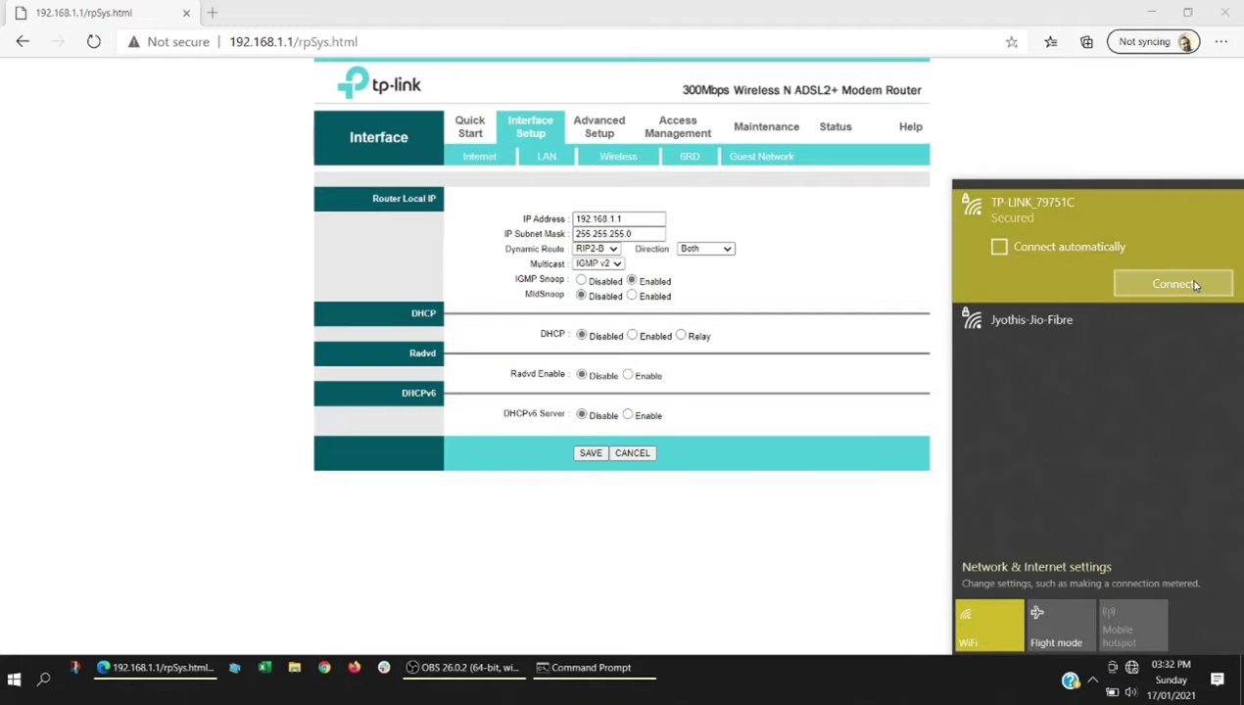
{"action": "left_click", "coordinate": [1194, 284]}
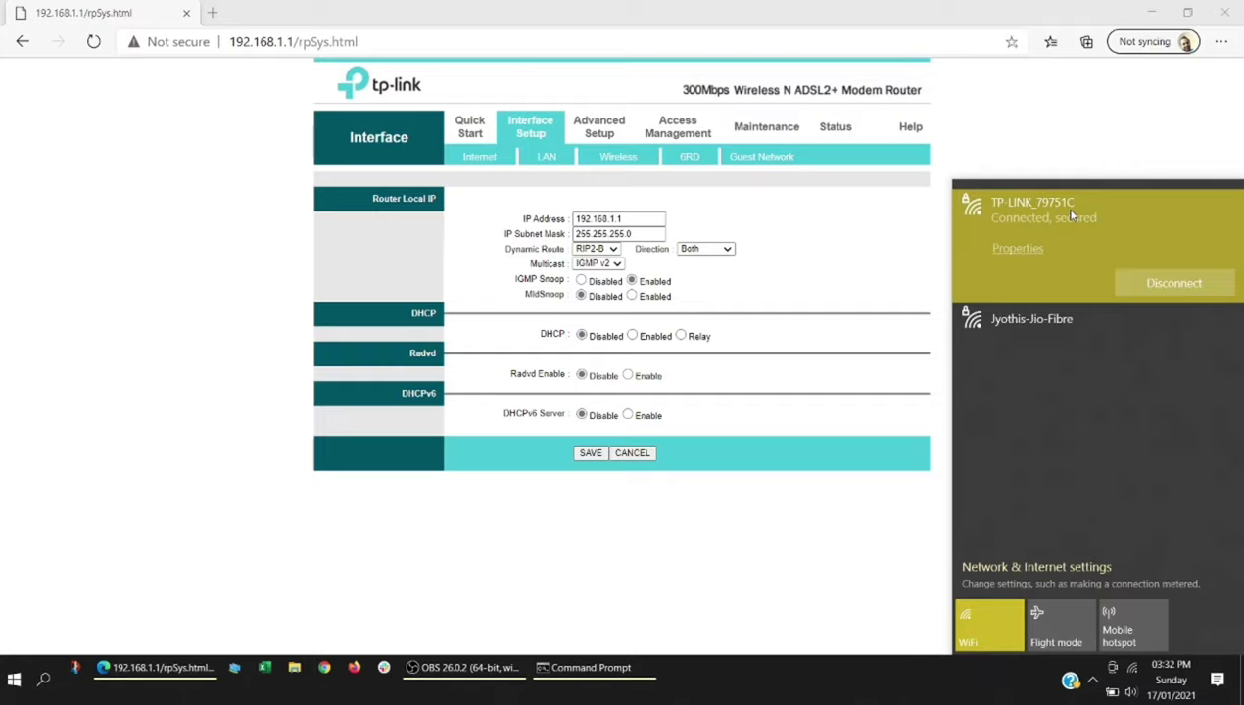
{"action": "left_click", "coordinate": [211, 12]}
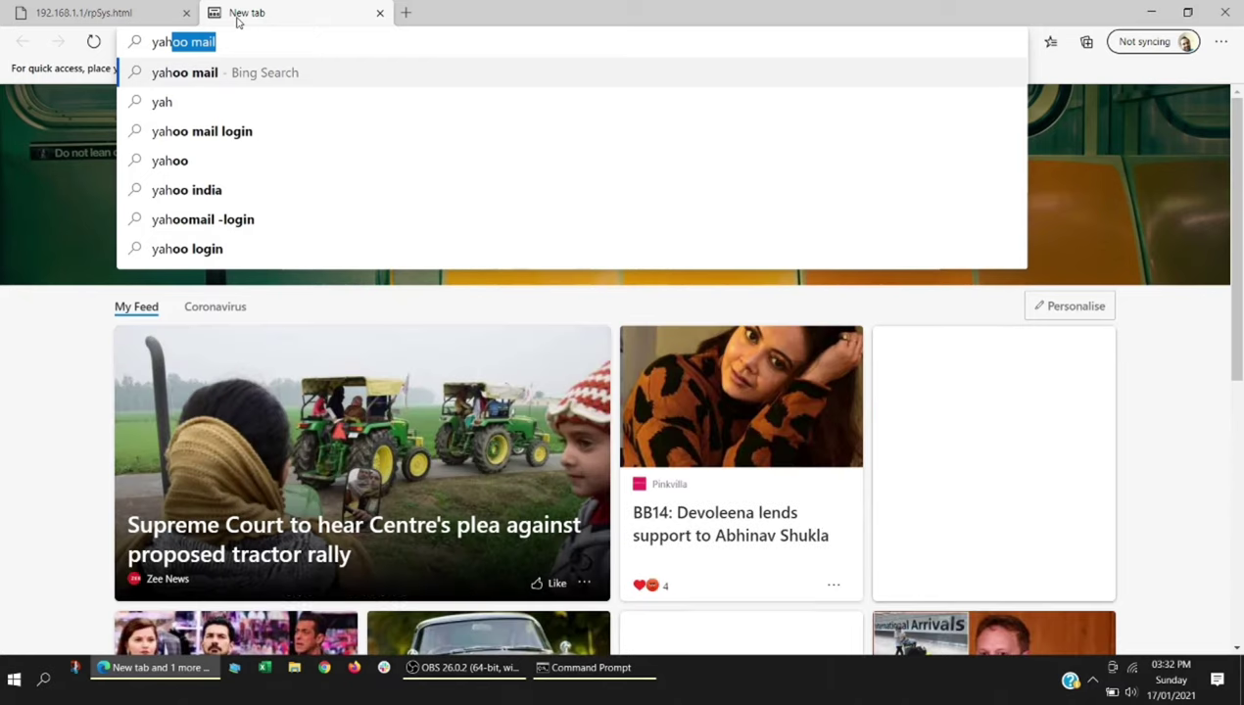
- Load yahoo.com in the new tab and check the Wi-Fi connection status
{"action": "type", "text": "oo.com"}
{"action": "key", "text": "Return"}
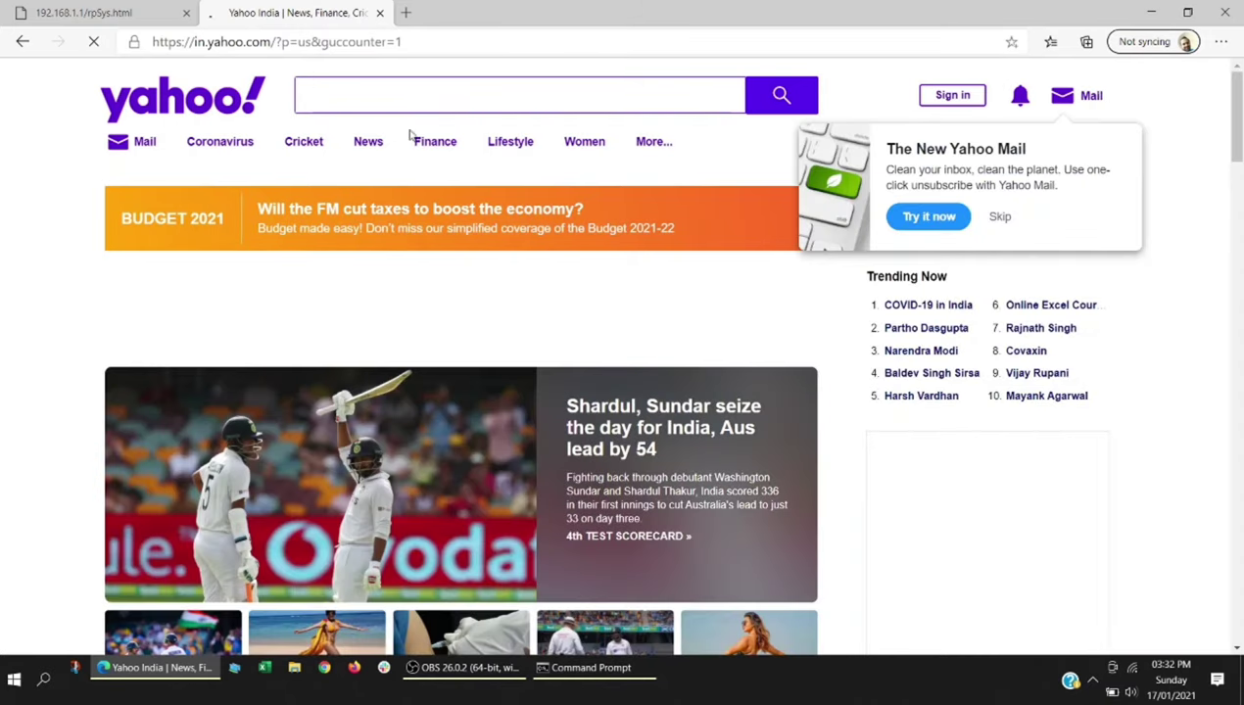
{"action": "left_click", "coordinate": [1133, 668]}
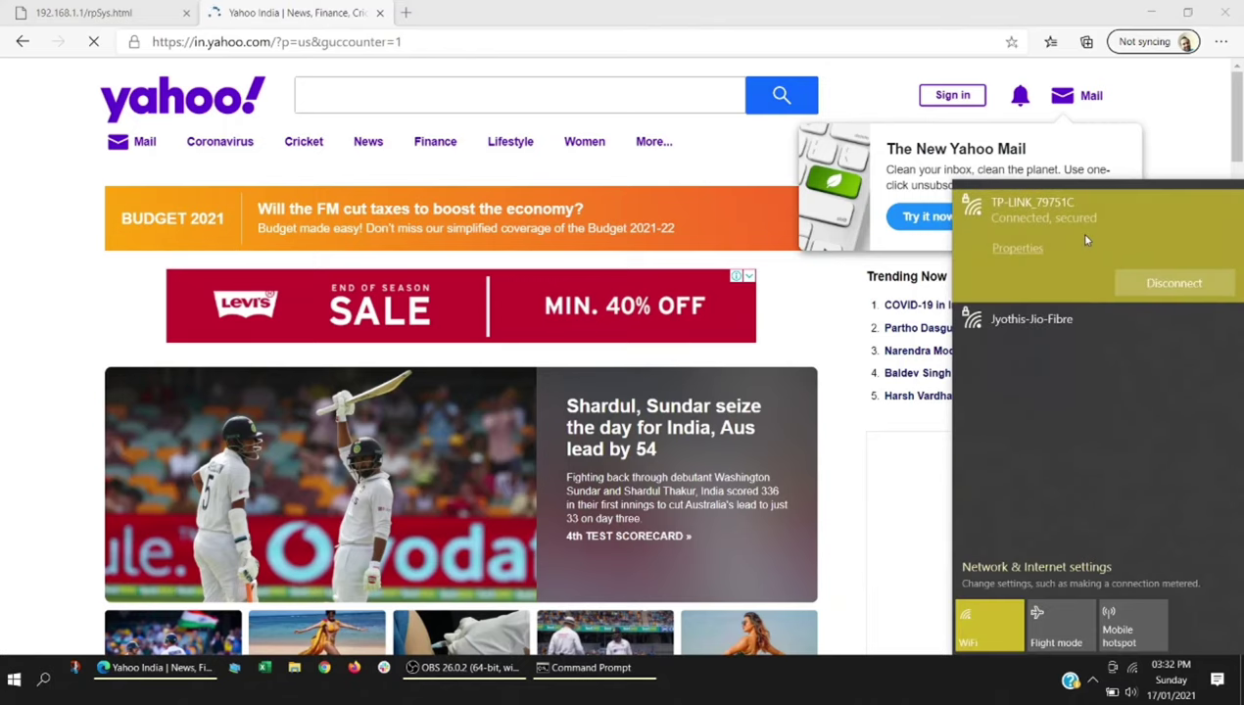
{"action": "left_click", "coordinate": [502, 644]}
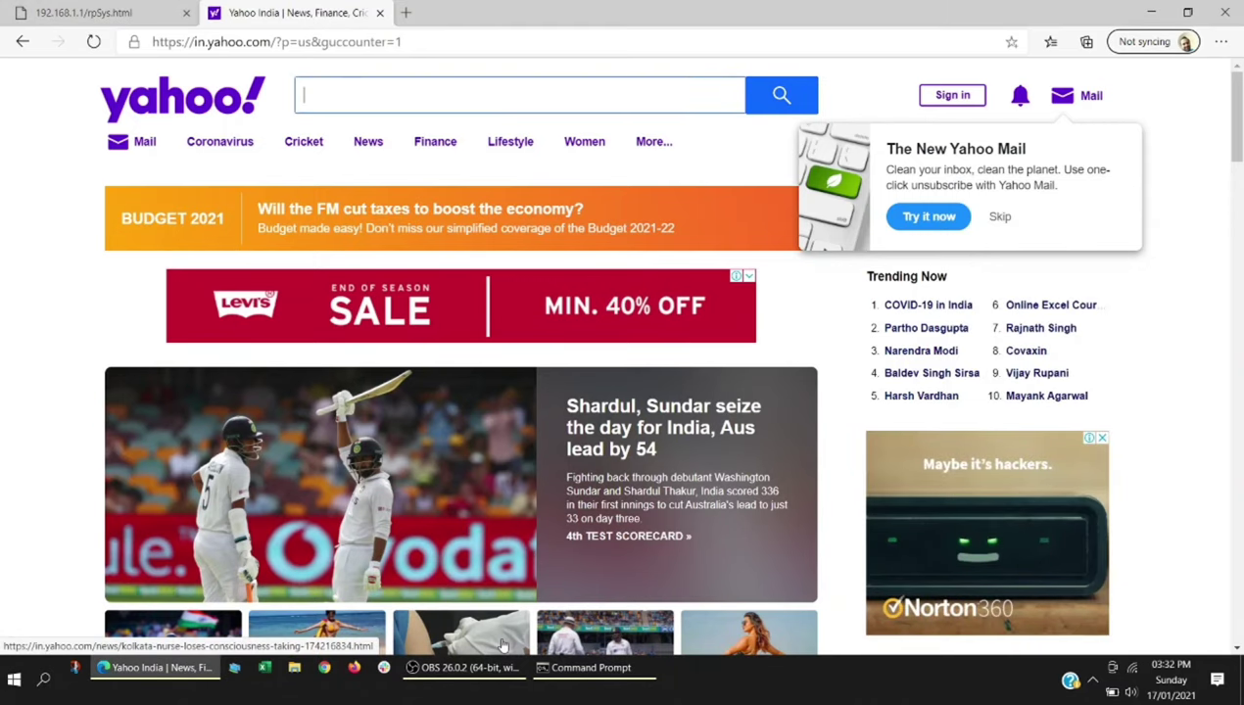